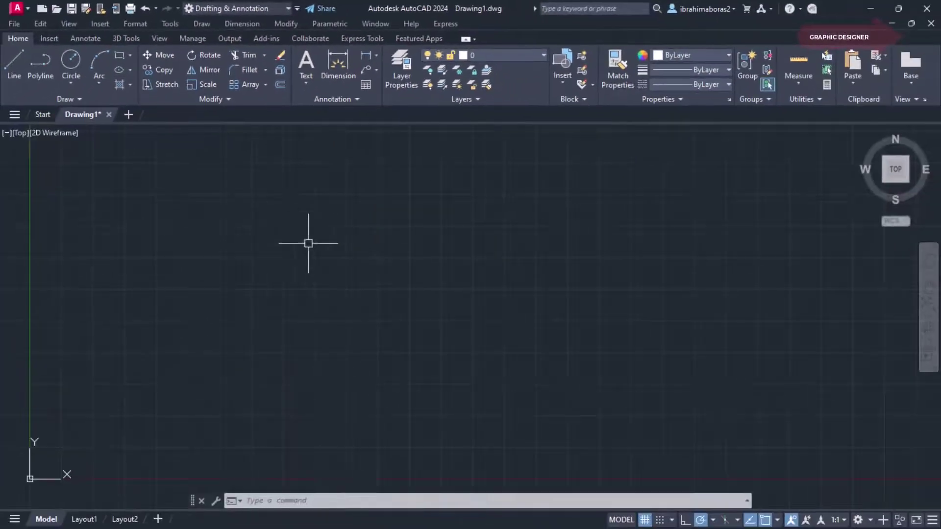
Step: Draw a rectangle across the drawing area, then start the ERASE command with E
{"action": "left_click", "coordinate": [296, 225]}
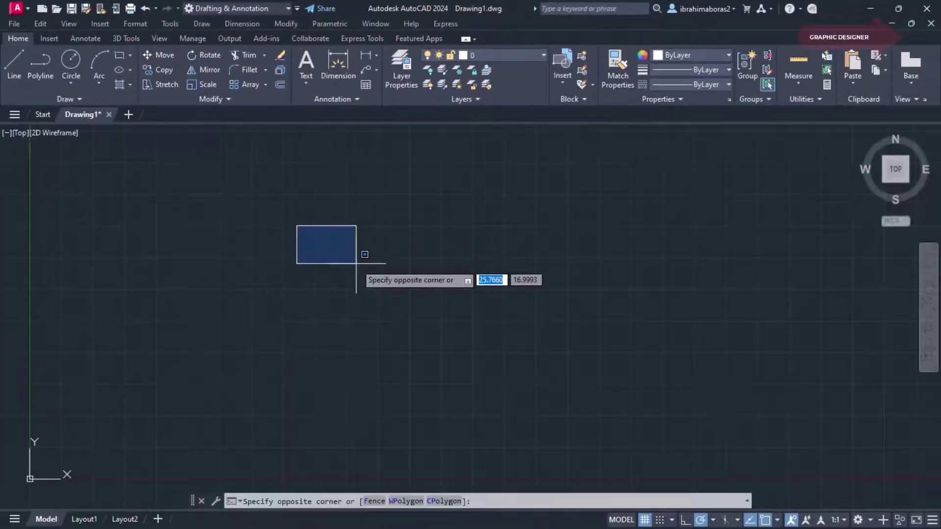
{"action": "left_click", "coordinate": [557, 378]}
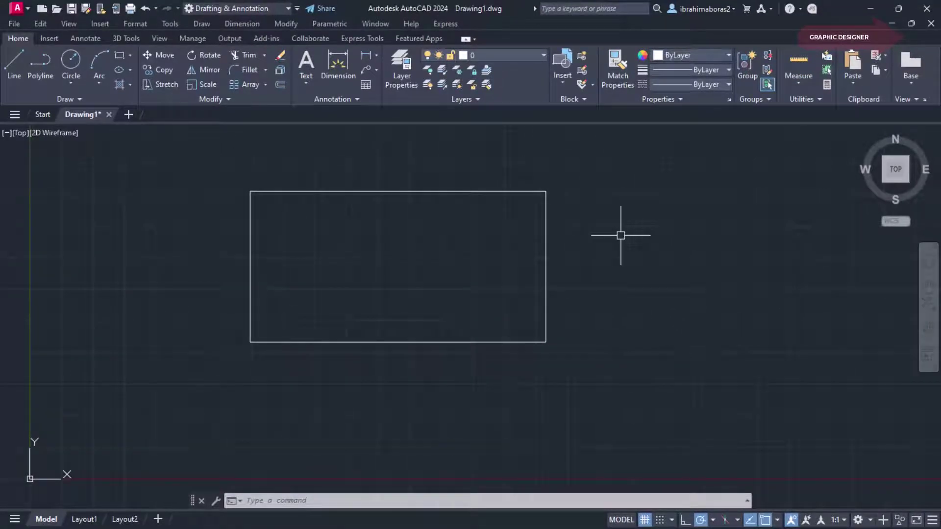
{"action": "type", "text": "O"}
{"action": "key", "text": "Return"}
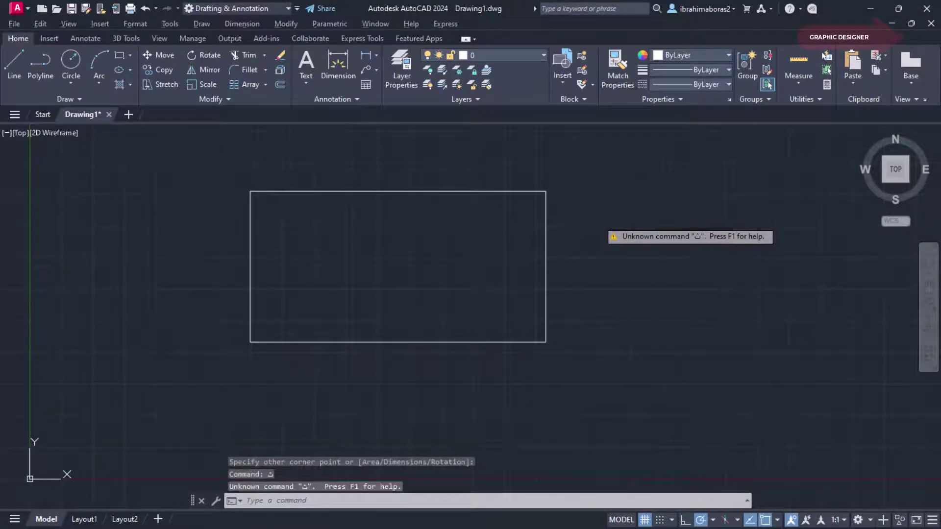
{"action": "key", "text": "Escape"}
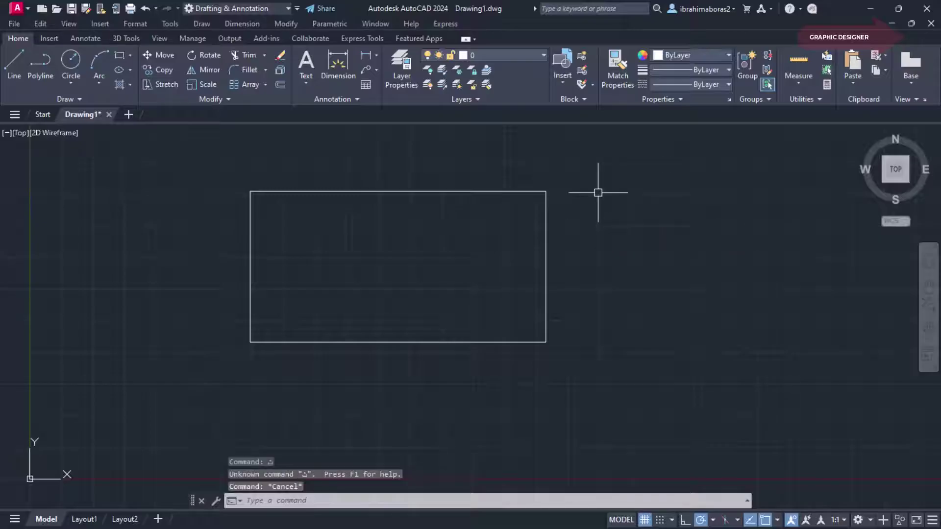
{"action": "type", "text": "e"}
{"action": "key", "text": "Return"}
Step: Erase the rectangle and check that the workspace list shows Drafting & Annotation
{"action": "left_click", "coordinate": [547, 223]}
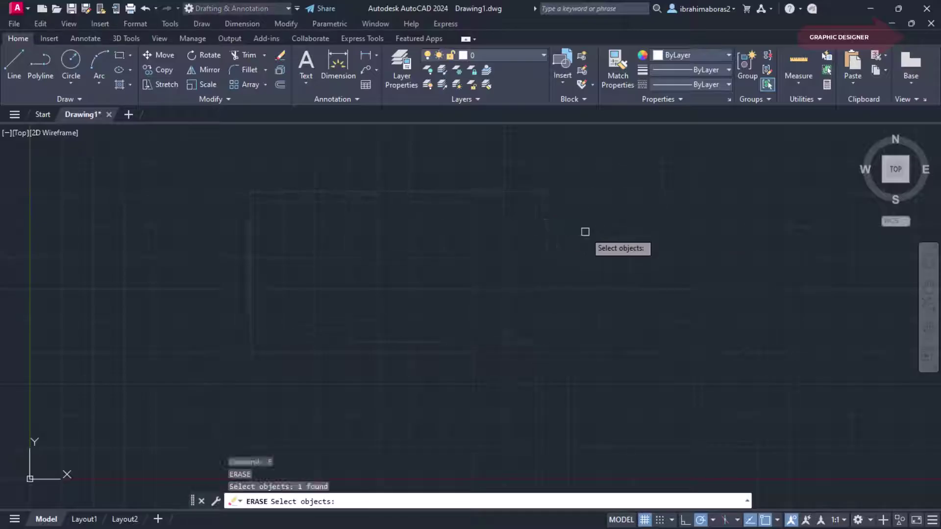
{"action": "key", "text": "Return"}
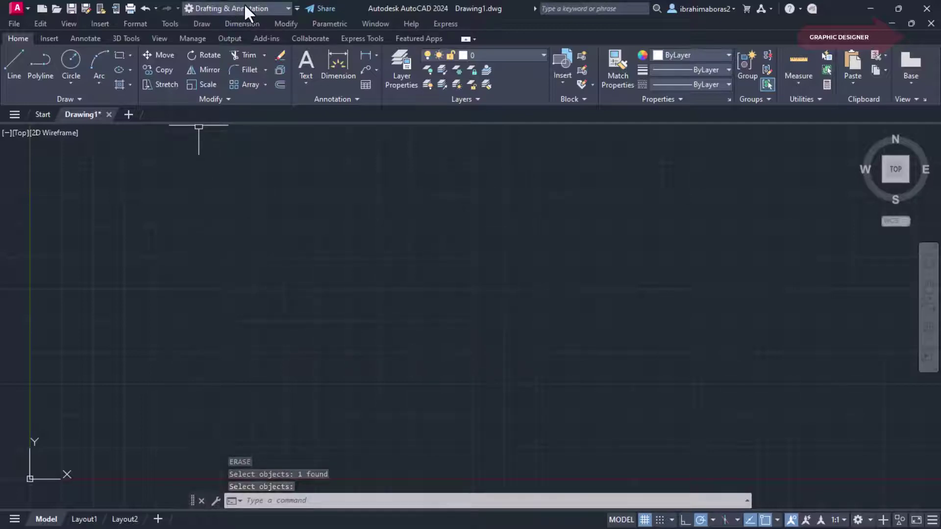
{"action": "left_click", "coordinate": [288, 6]}
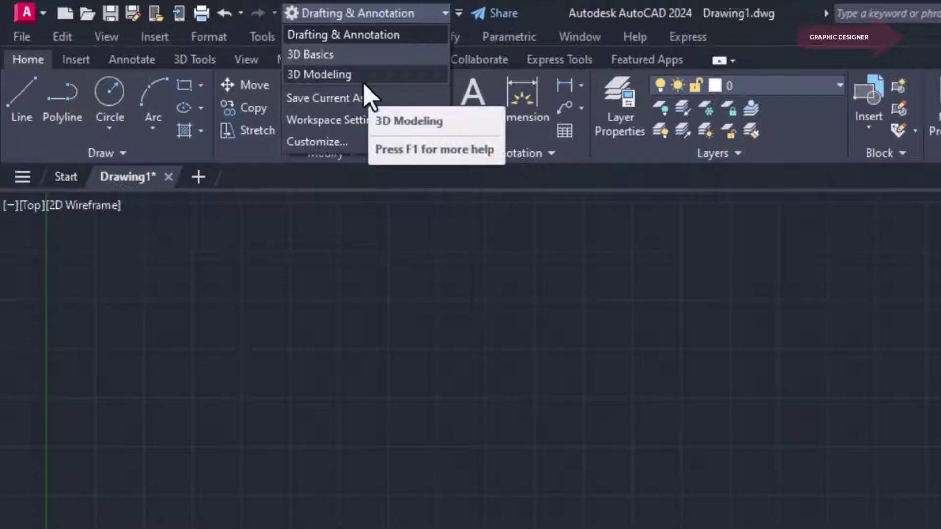
{"action": "left_click", "coordinate": [325, 15]}
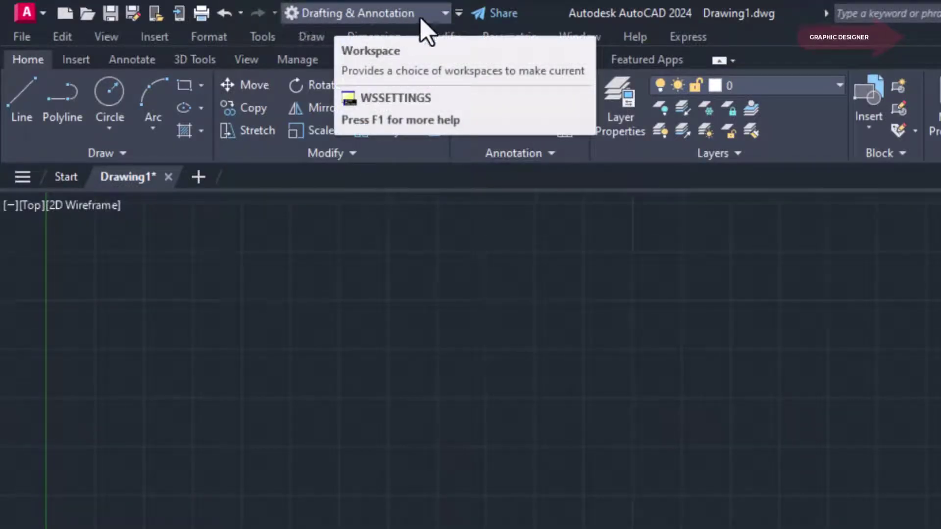
Step: Hide the Workspace switcher in the Quick Access Toolbar, then restore it
{"action": "left_click", "coordinate": [459, 14]}
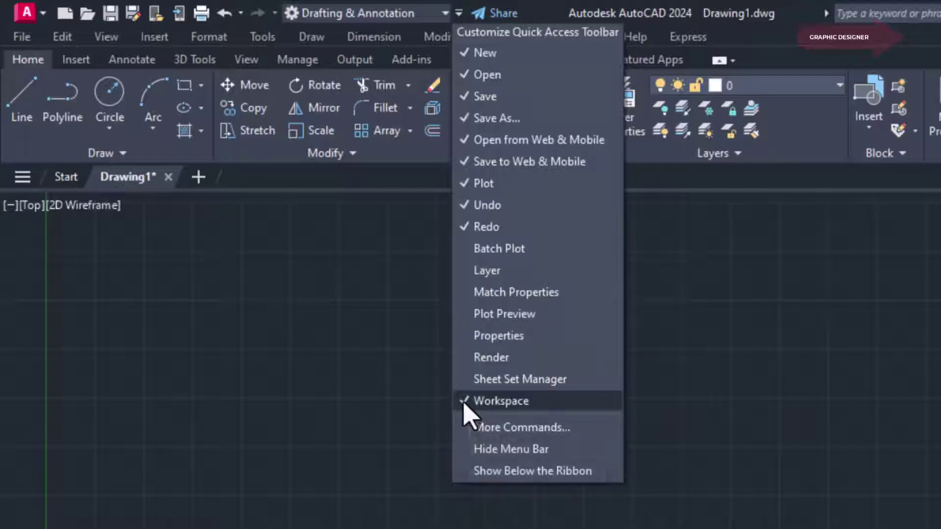
{"action": "left_click", "coordinate": [499, 401]}
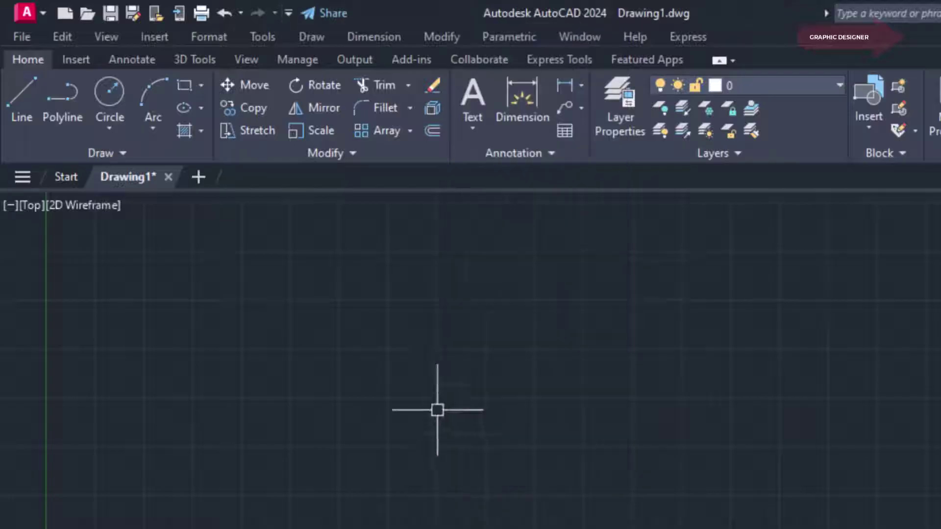
{"action": "left_click", "coordinate": [288, 14]}
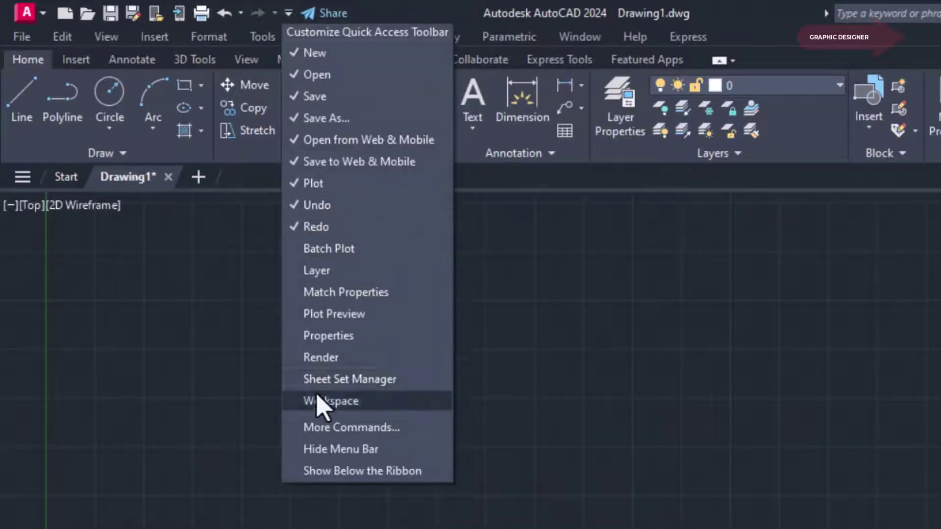
{"action": "left_click", "coordinate": [343, 402]}
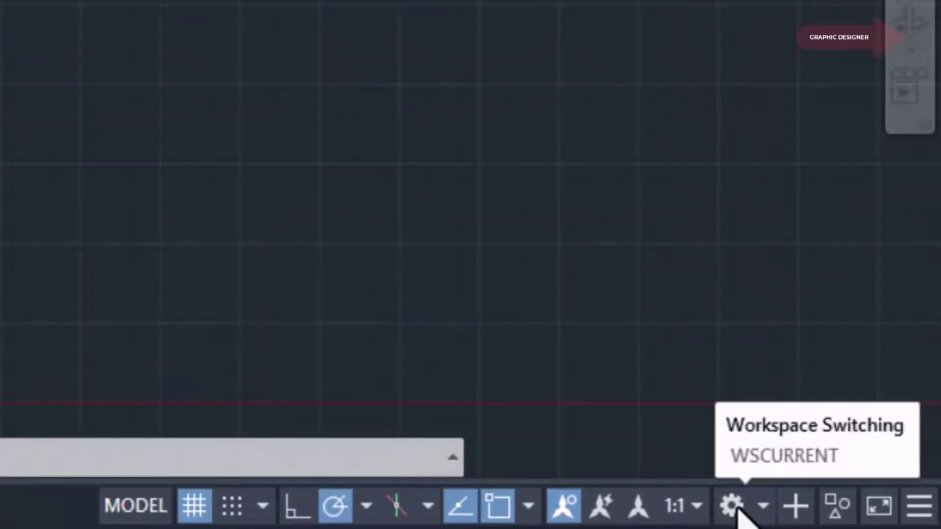
{"action": "left_click", "coordinate": [763, 505]}
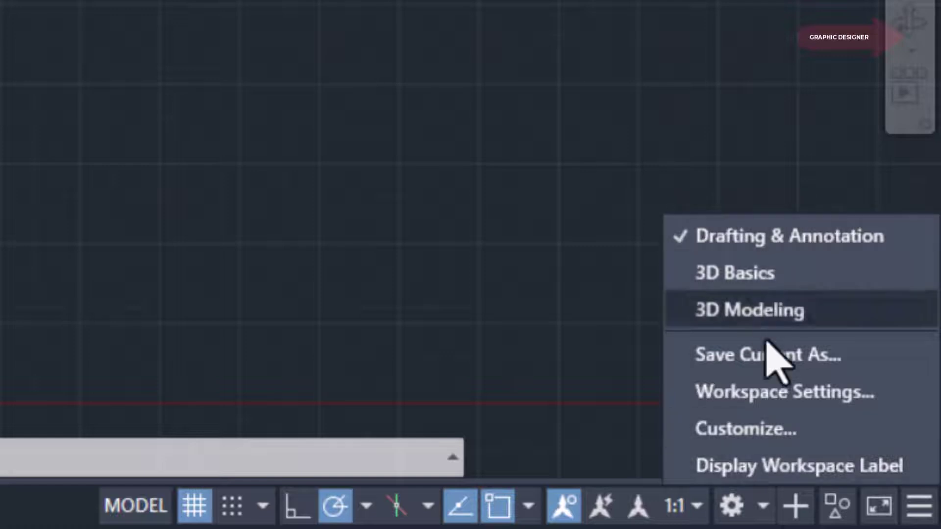
{"action": "left_click", "coordinate": [564, 316]}
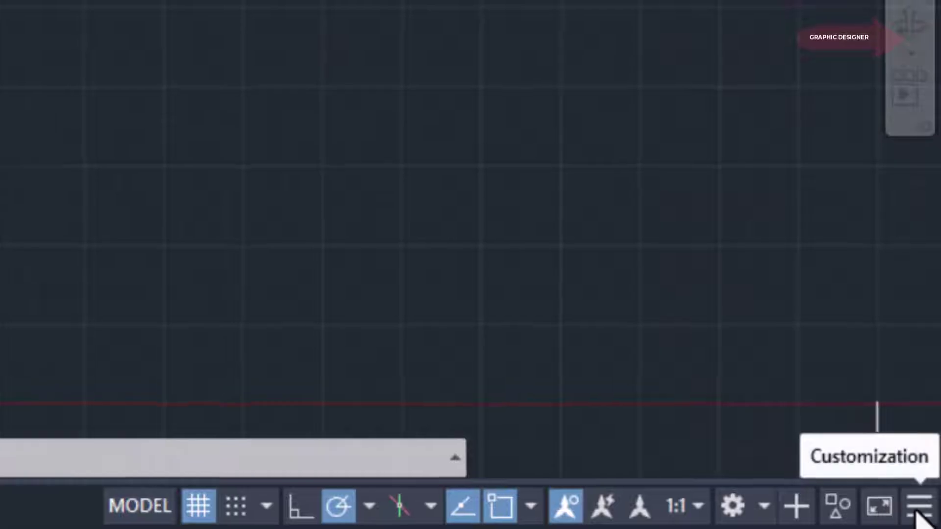
{"action": "left_click", "coordinate": [928, 515]}
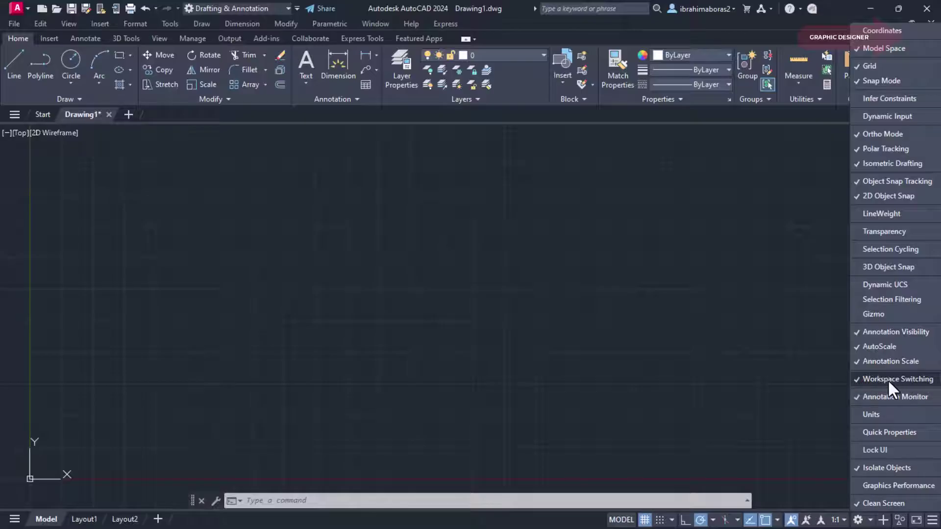
{"action": "left_click", "coordinate": [866, 378]}
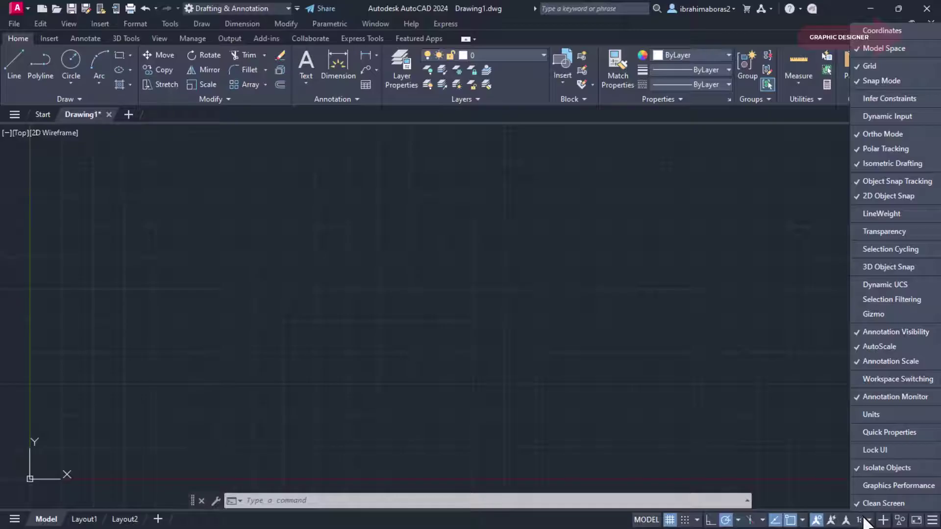
{"action": "left_click", "coordinate": [861, 379]}
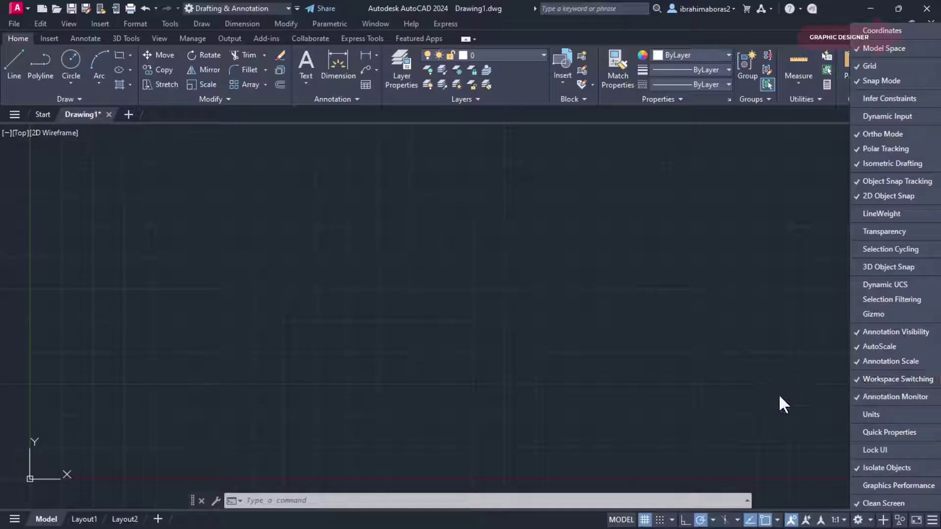
{"action": "left_click", "coordinate": [777, 395]}
{"action": "key", "text": "Escape"}
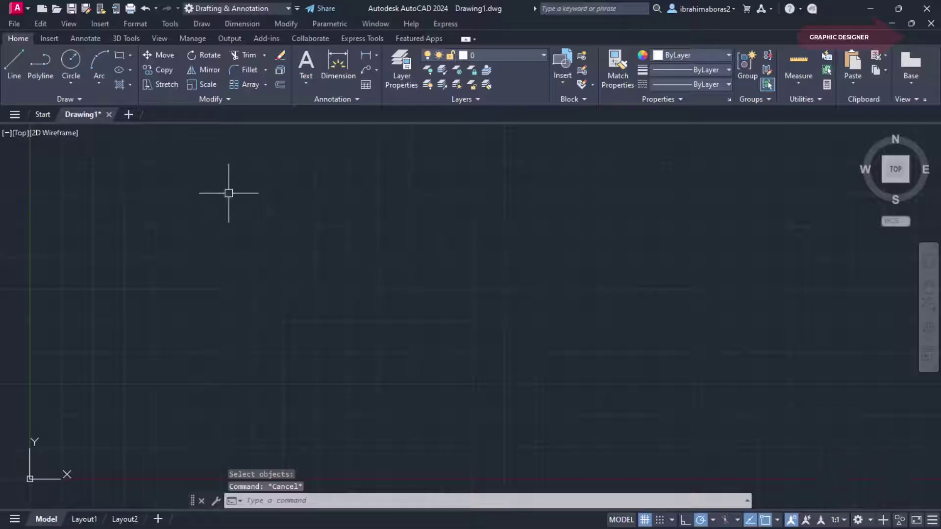
Step: Choose 3D Modeling from the Workspace list and close the Activity Insights palette
{"action": "left_click", "coordinate": [239, 8]}
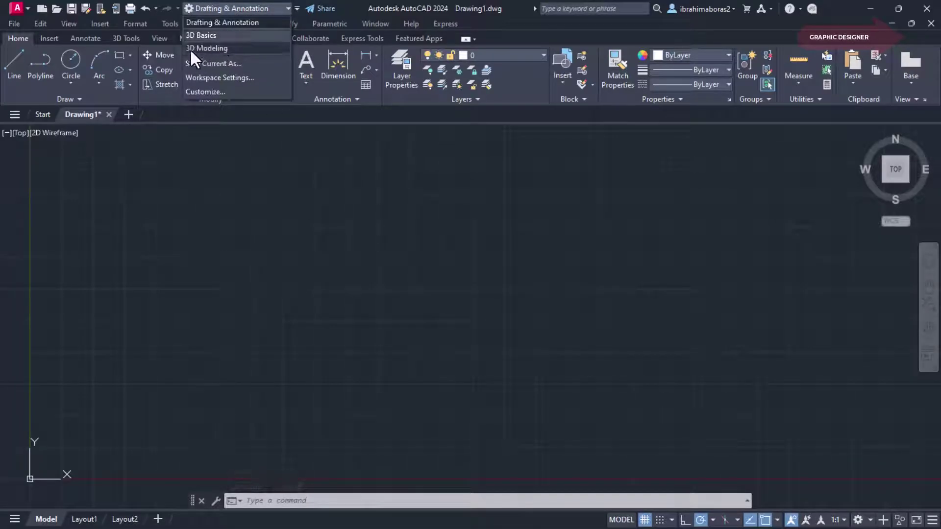
{"action": "left_click", "coordinate": [206, 49]}
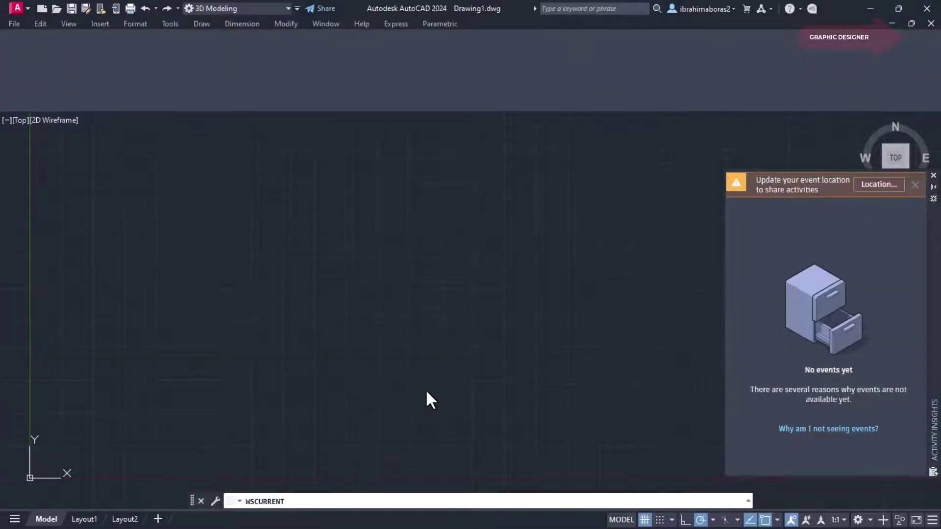
{"action": "left_click", "coordinate": [933, 176]}
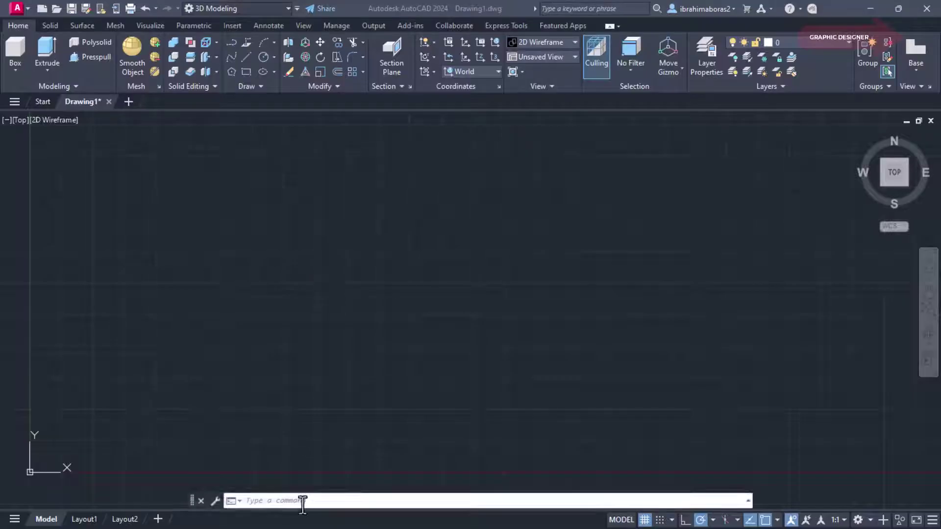
Step: Draw a rectangle with RECTANG using two opposite corners near the view's centre
{"action": "type", "text": "REC"}
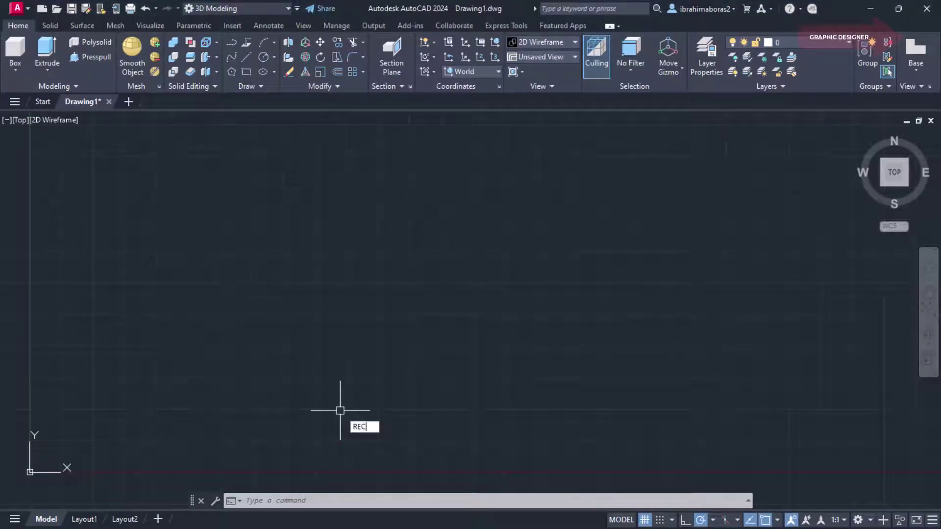
{"action": "key", "text": "Return"}
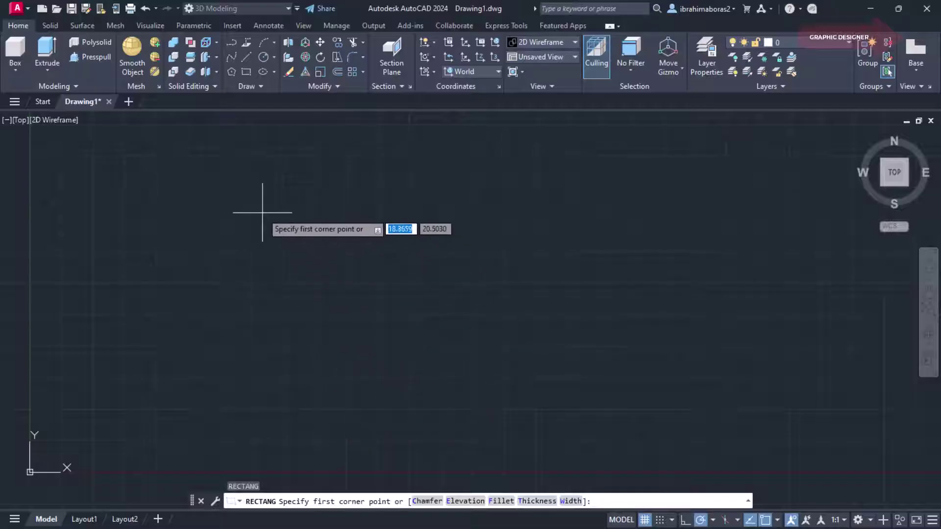
{"action": "left_click", "coordinate": [262, 214]}
{"action": "left_click", "coordinate": [562, 356]}
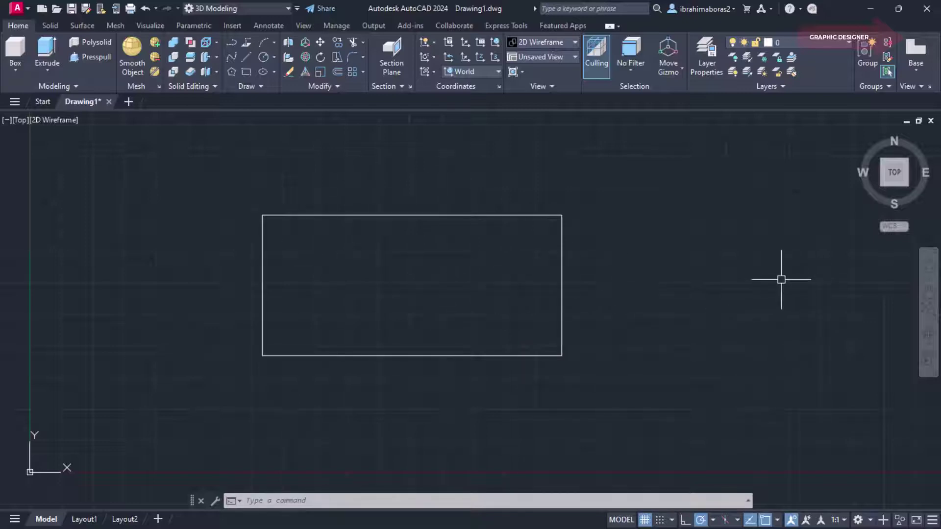
{"action": "mouse_move", "coordinate": [921, 187]}
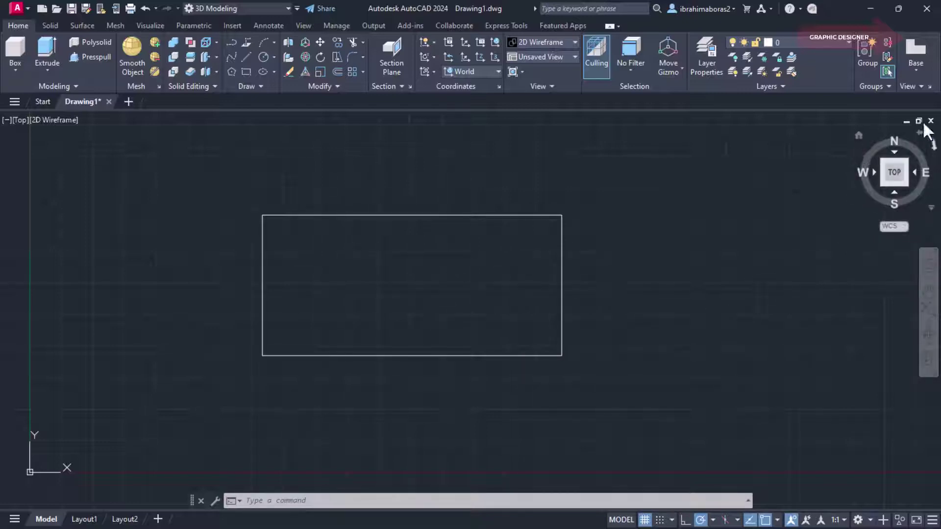
{"action": "mouse_move", "coordinate": [894, 172]}
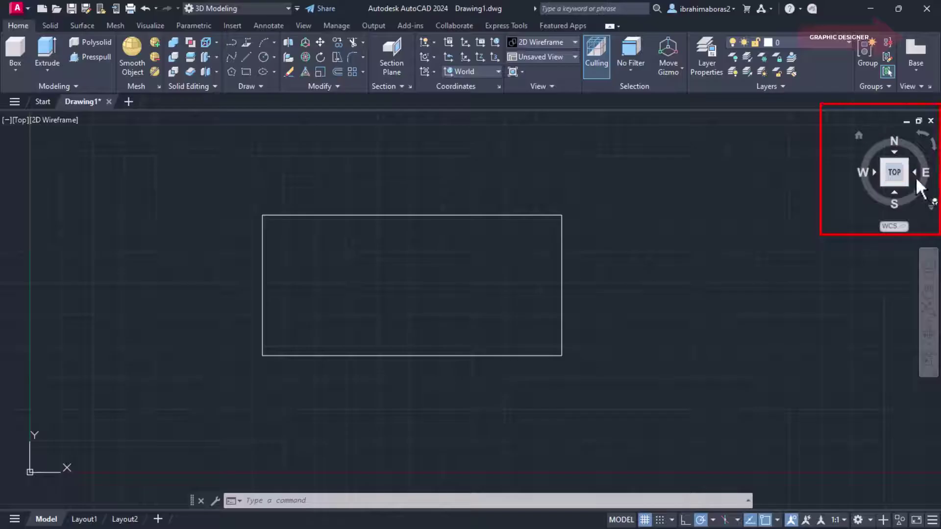
Step: On the View tab, toggle the ViewCube and UCS icon off and back on, leaving both shown
{"action": "left_click", "coordinate": [303, 27]}
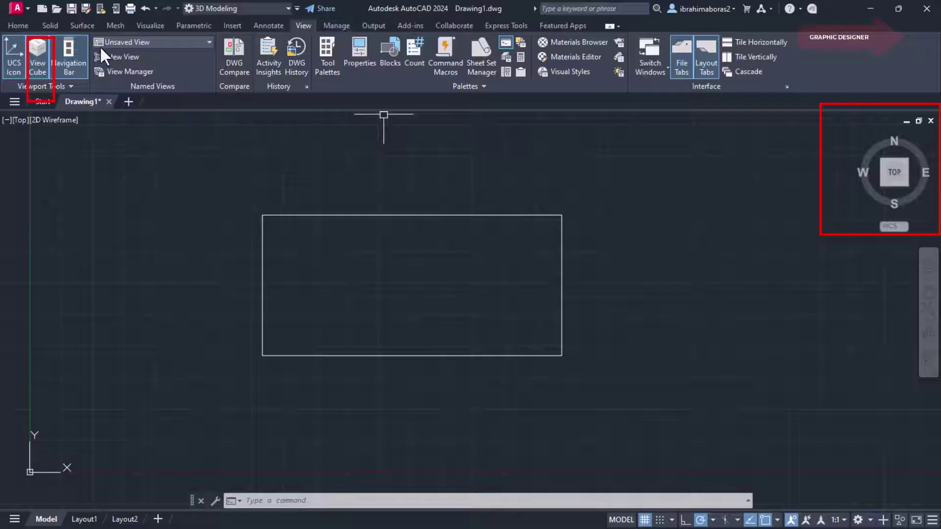
{"action": "left_click", "coordinate": [36, 55]}
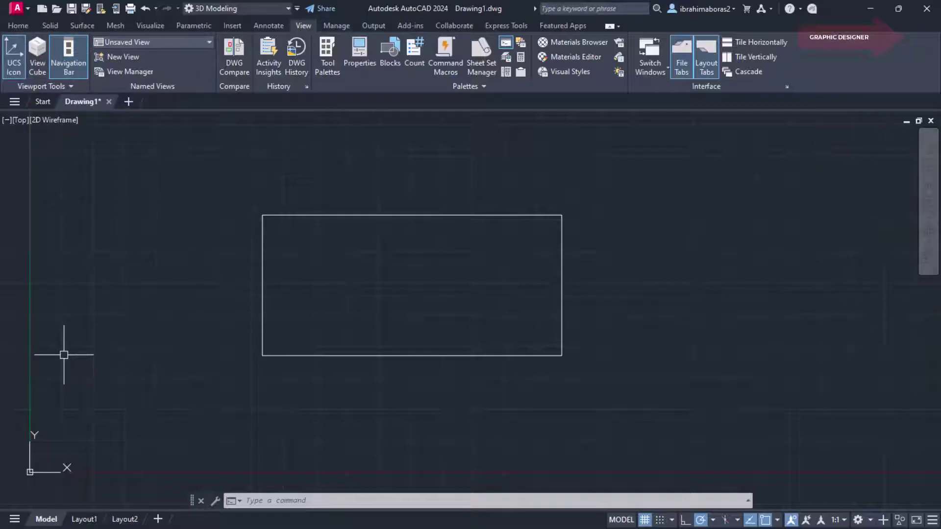
{"action": "left_click", "coordinate": [37, 57]}
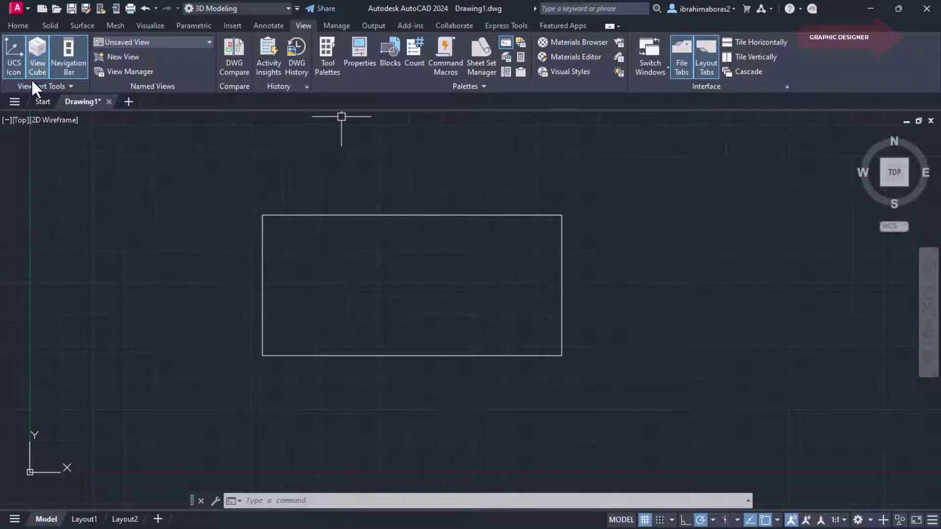
{"action": "left_click", "coordinate": [11, 61]}
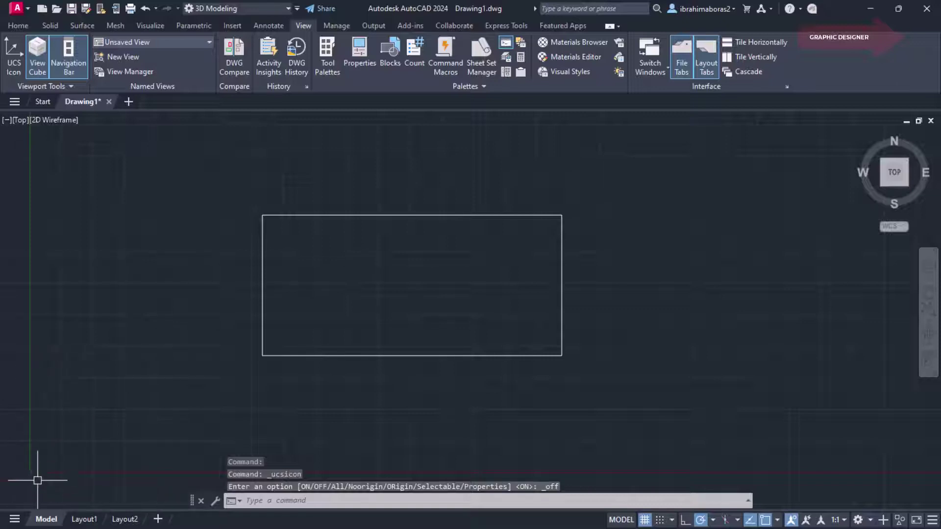
{"action": "left_click", "coordinate": [11, 60]}
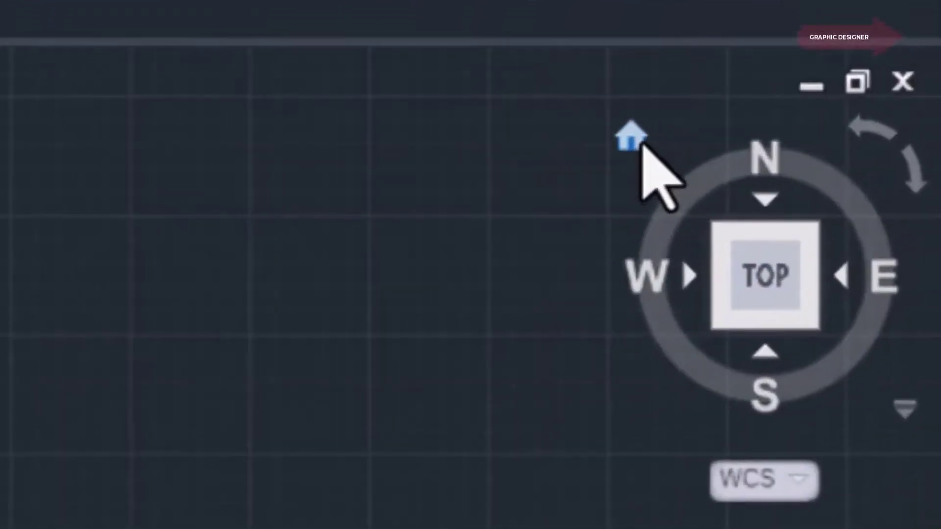
{"action": "mouse_move", "coordinate": [774, 267]}
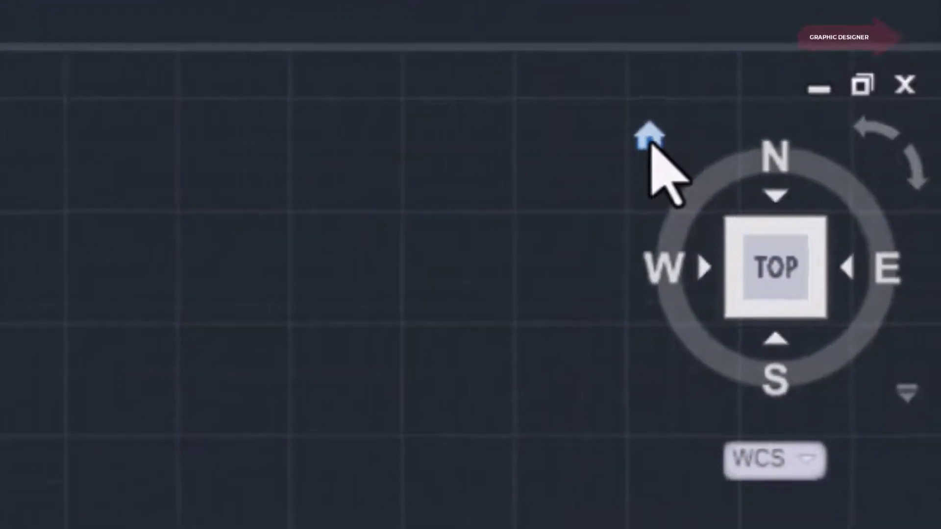
Step: Return to the isometric Home view, turn the grid off, and cancel the UCS icon grip edit
{"action": "left_click", "coordinate": [817, 136]}
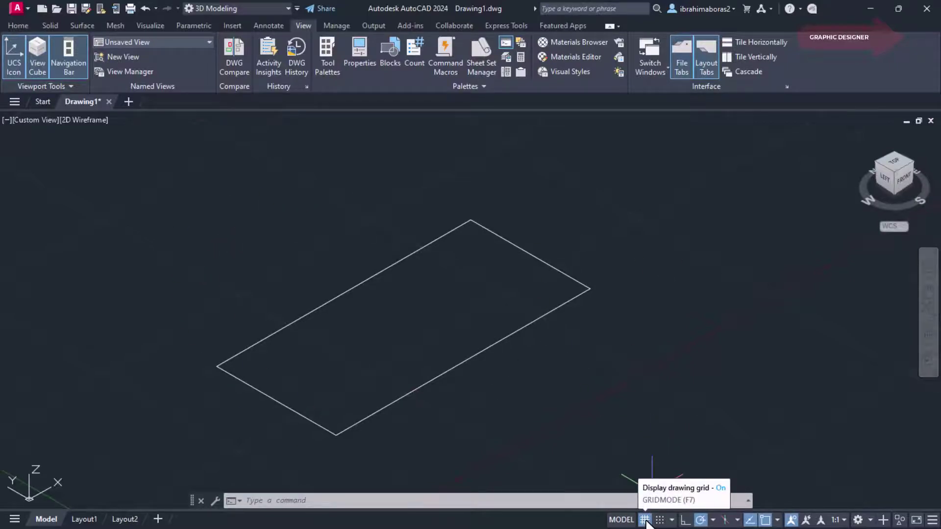
{"action": "left_click", "coordinate": [645, 520]}
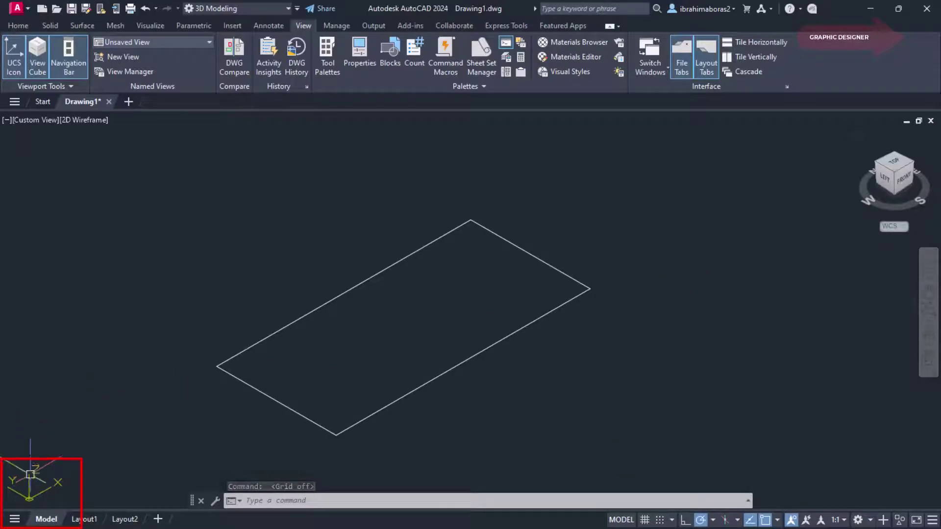
{"action": "left_click", "coordinate": [17, 492]}
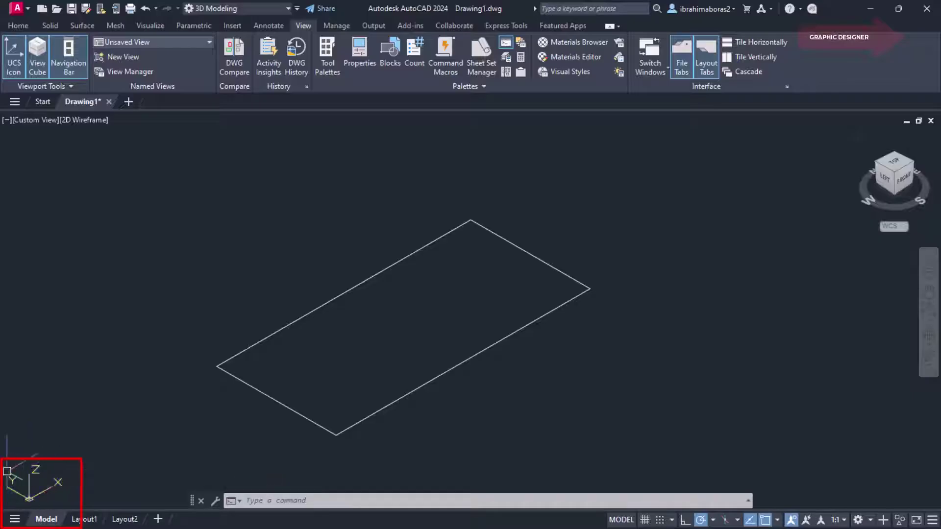
{"action": "key", "text": "Escape"}
{"action": "type", "text": "EX"}
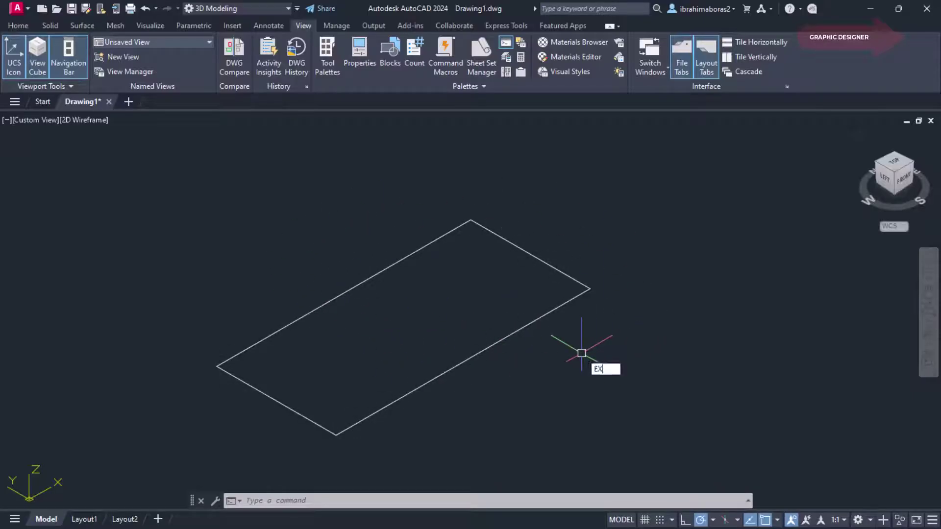
Step: Extrude the rectangle to a height of 15 to make a box solid
{"action": "type", "text": "T"}
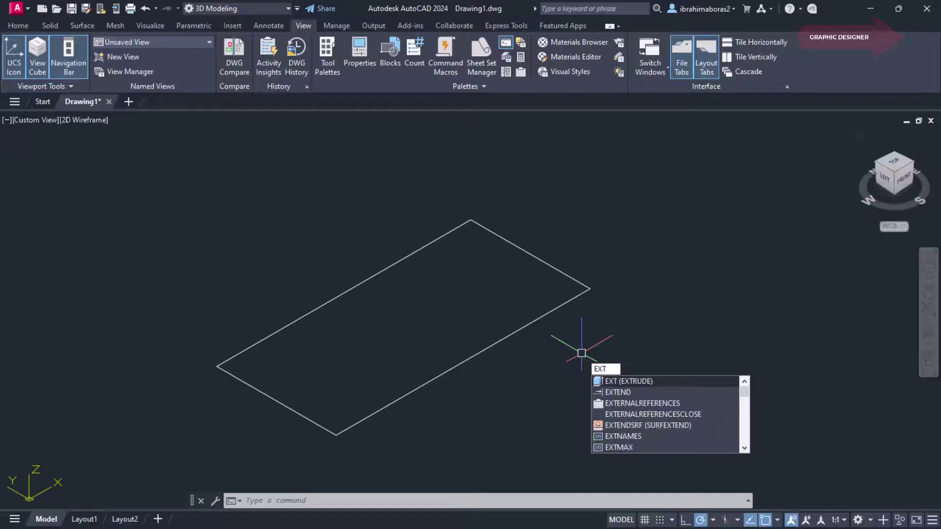
{"action": "left_click", "coordinate": [643, 381]}
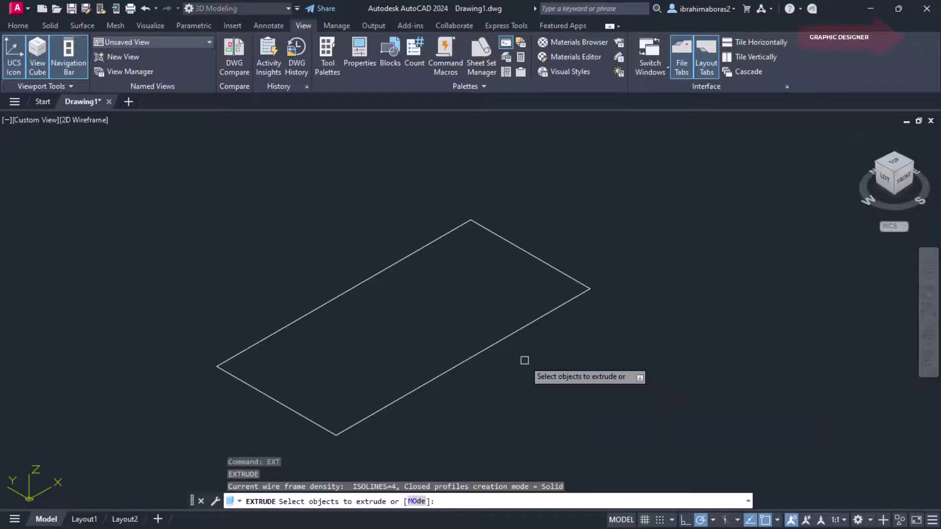
{"action": "left_click", "coordinate": [497, 343]}
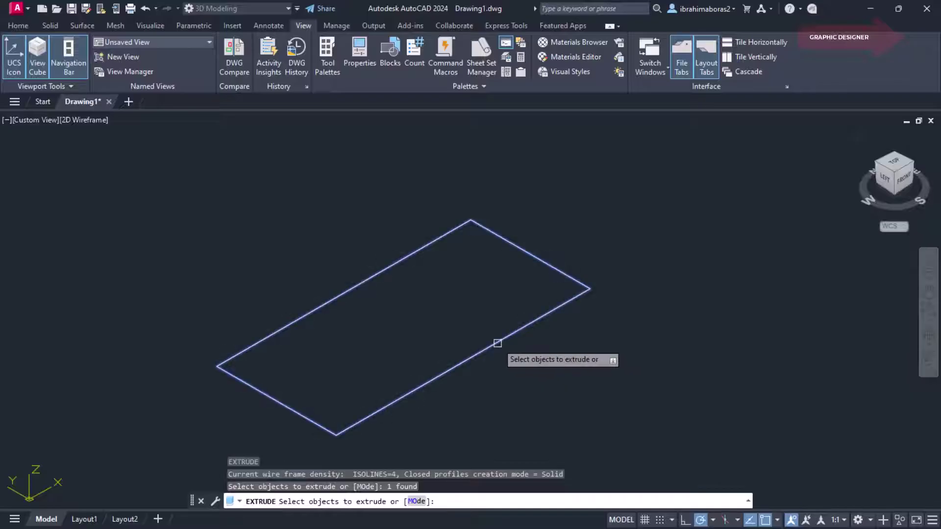
{"action": "right_click", "coordinate": [514, 354]}
{"action": "left_click", "coordinate": [532, 363]}
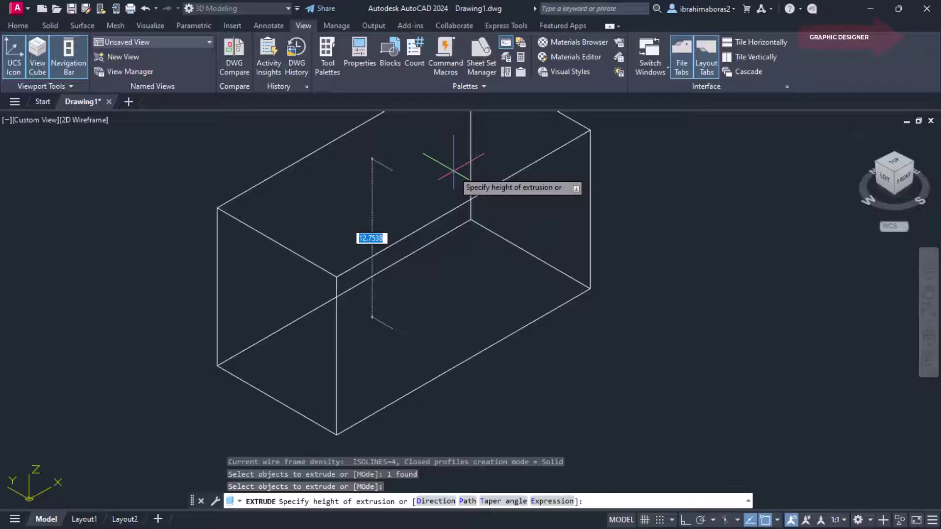
{"action": "type", "text": "15"}
{"action": "key", "text": "Return"}
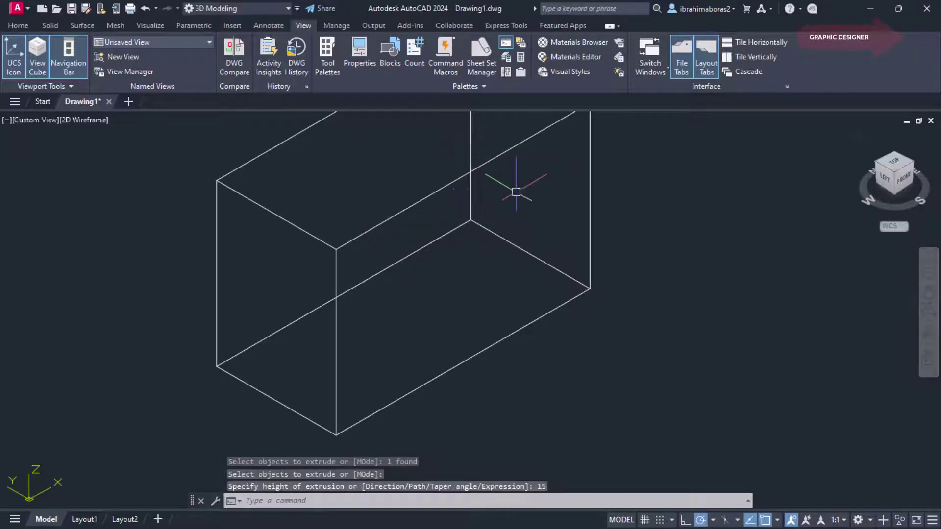
{"action": "scroll", "coordinate": [515, 190], "scroll_direction": "down", "scroll_amount": 5}
{"action": "scroll", "coordinate": [490, 230], "scroll_direction": "up", "scroll_amount": 1}
{"action": "scroll", "coordinate": [461, 264], "scroll_direction": "up", "scroll_amount": 3}
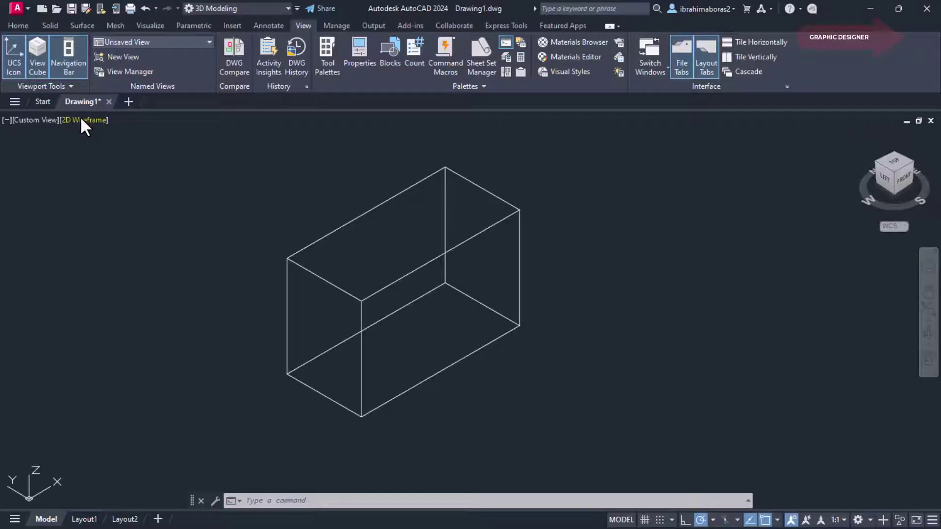
Step: Show the box in Top view using View Controls and the ViewCube TOP face, panning it to centre
{"action": "left_click", "coordinate": [34, 119]}
{"action": "left_click", "coordinate": [58, 152]}
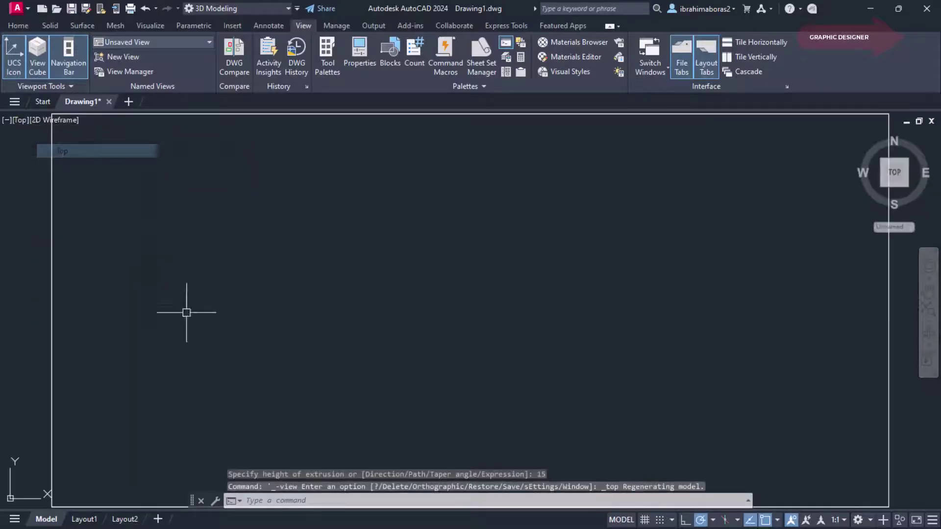
{"action": "middle_click_drag", "start_coordinate": [689, 321], "coordinate": [518, 300]}
{"action": "scroll", "coordinate": [503, 296], "scroll_direction": "up", "scroll_amount": 2}
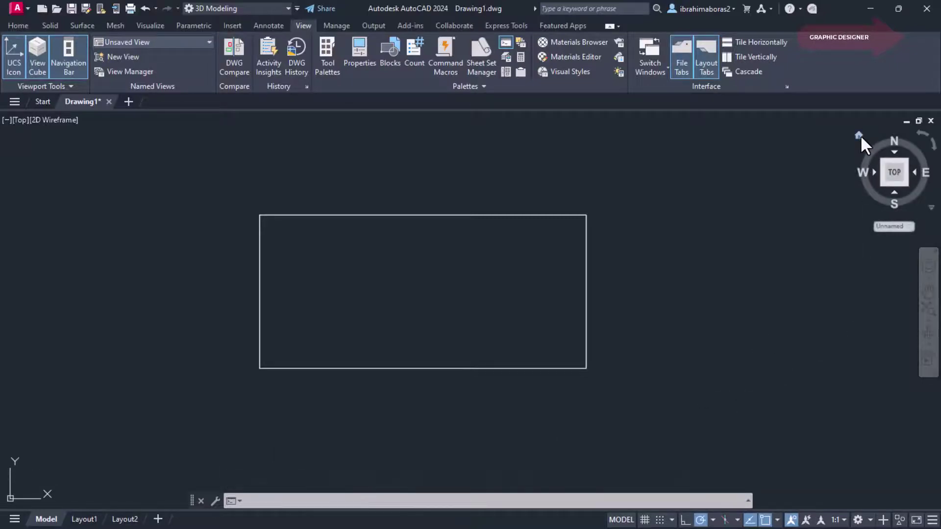
{"action": "left_click", "coordinate": [859, 134]}
{"action": "middle_click_drag", "start_coordinate": [667, 385], "coordinate": [519, 339]}
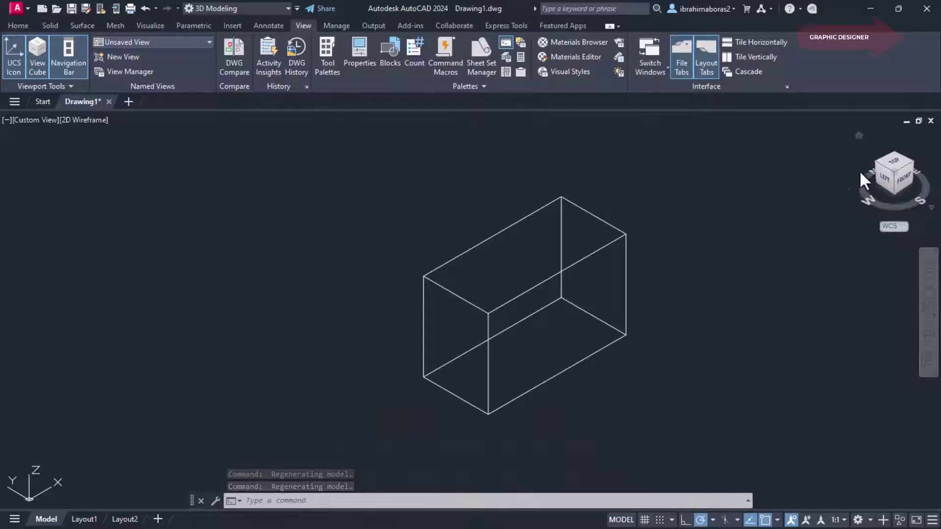
{"action": "left_click", "coordinate": [897, 166]}
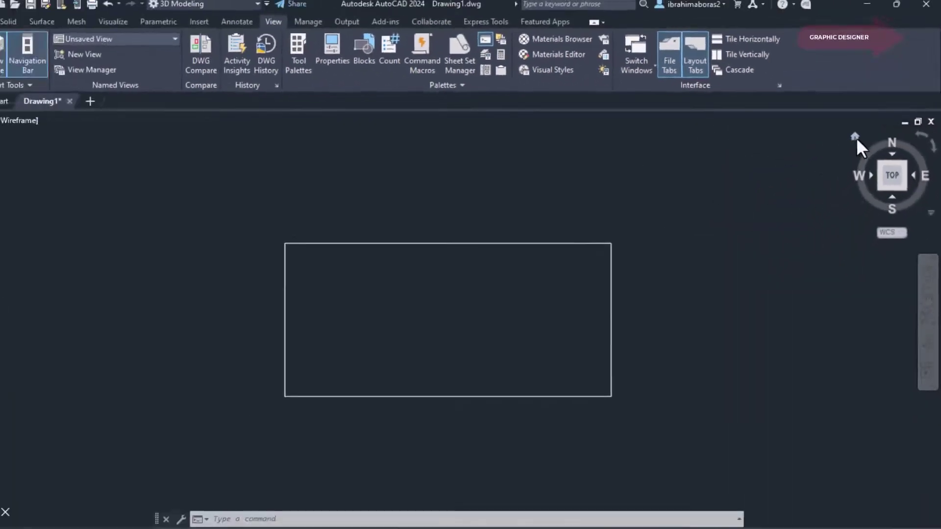
Step: Go from Home and the SW corner to the FRONT face view, orbiting with the ViewCube
{"action": "left_click", "coordinate": [855, 137]}
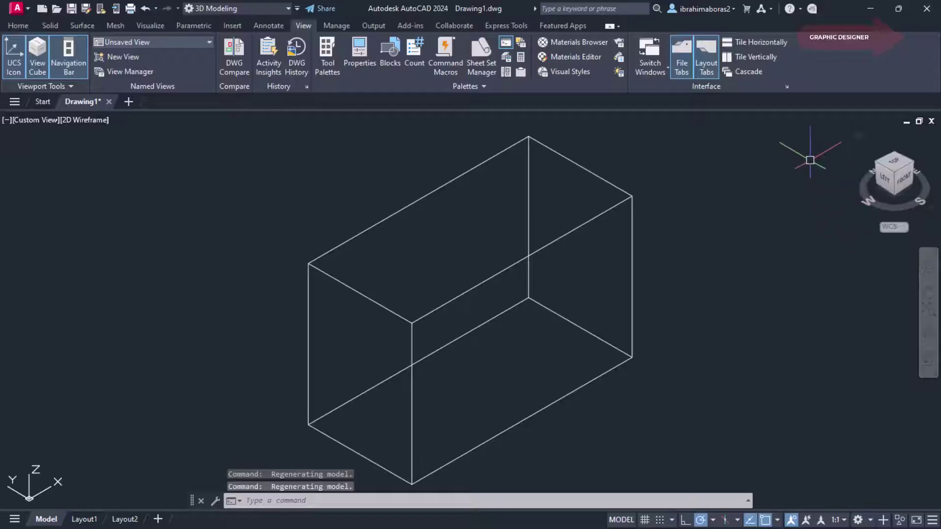
{"action": "left_click", "coordinate": [877, 183]}
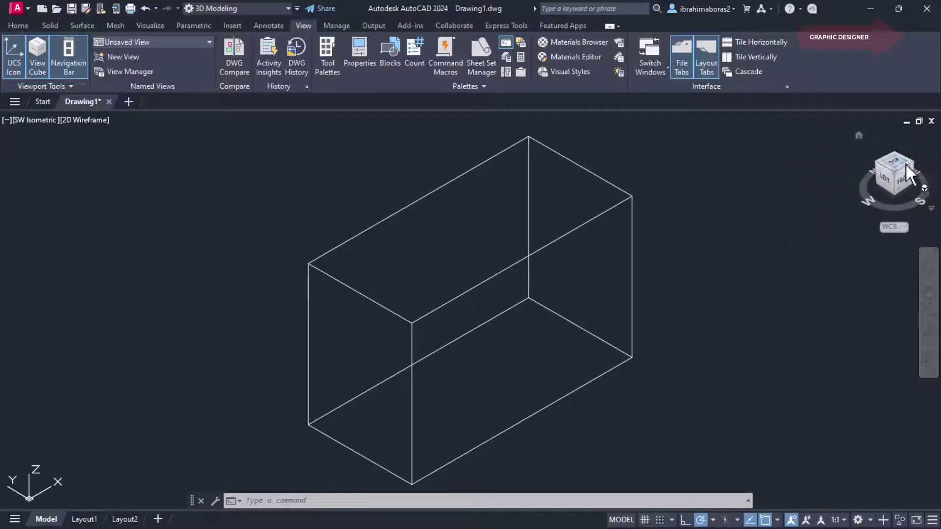
{"action": "mouse_move", "coordinate": [905, 175]}
{"action": "left_mouse_down"}
{"action": "mouse_move", "coordinate": [797, 178]}
{"action": "mouse_move", "coordinate": [871, 142]}
{"action": "mouse_move", "coordinate": [810, 145]}
{"action": "mouse_move", "coordinate": [798, 135]}
{"action": "left_mouse_up"}
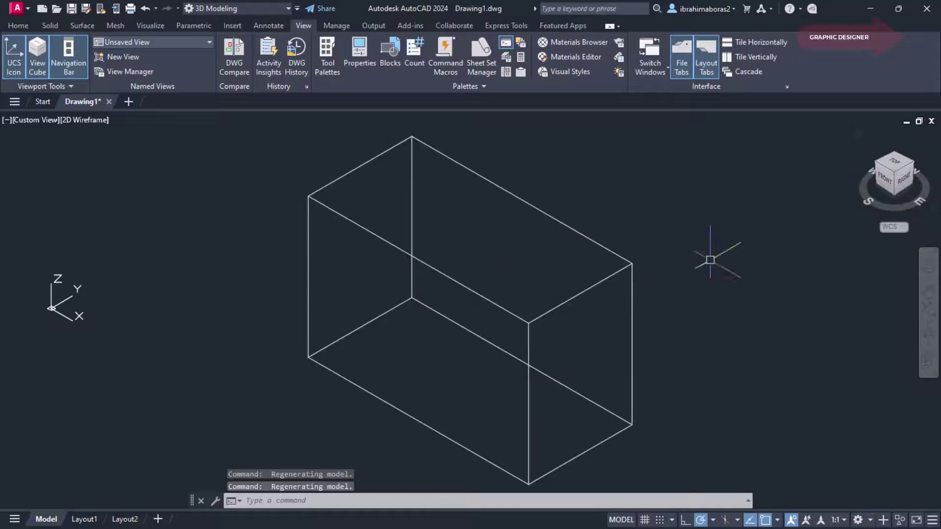
{"action": "left_click_drag", "start_coordinate": [902, 175], "coordinate": [877, 183]}
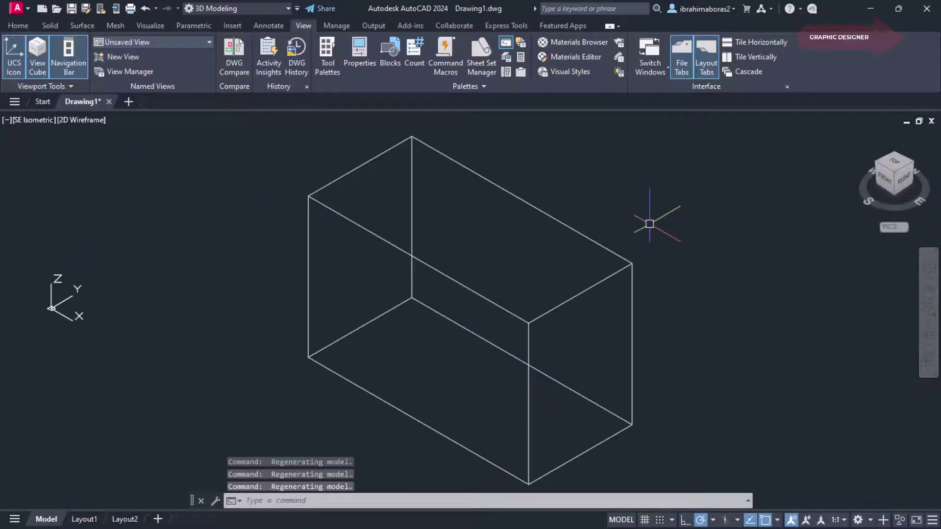
{"action": "mouse_move", "coordinate": [892, 178]}
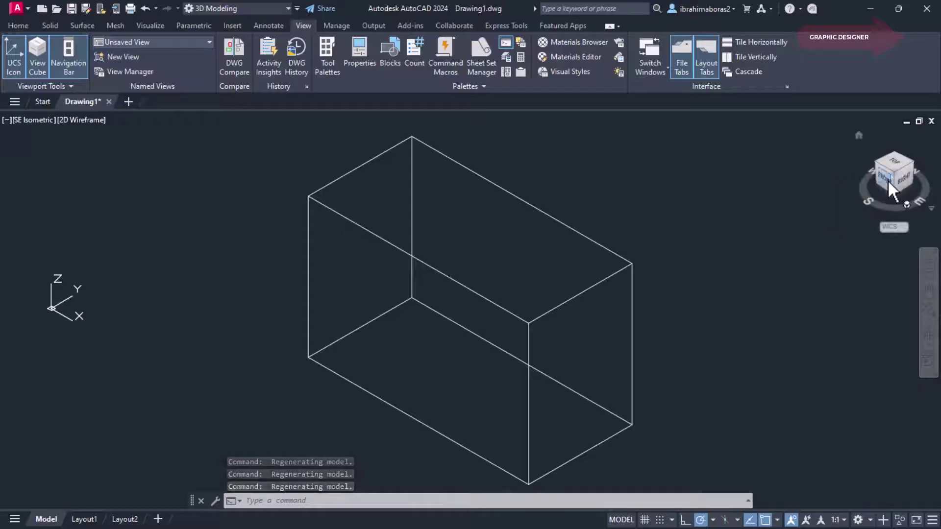
{"action": "left_click", "coordinate": [886, 178]}
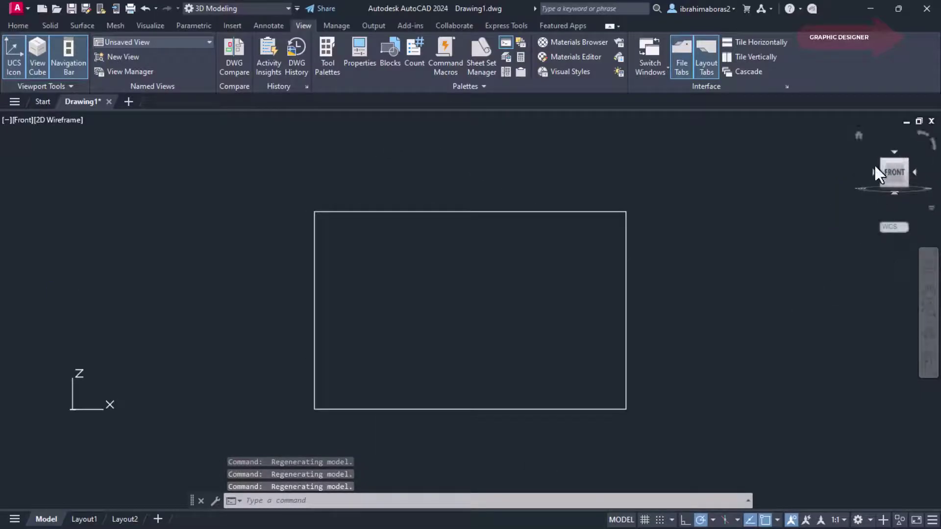
Step: Use the ViewCube faces to view the box from below, back, top and left
{"action": "left_click", "coordinate": [914, 172]}
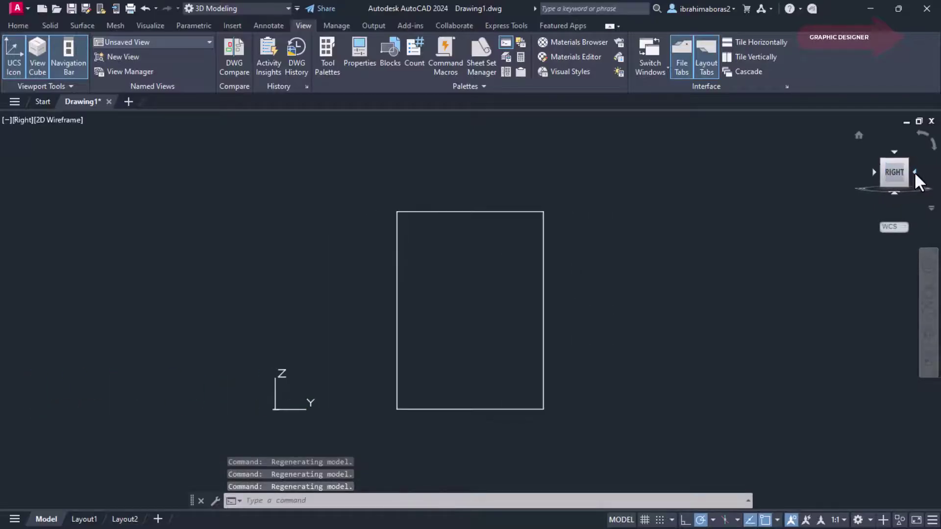
{"action": "left_click", "coordinate": [914, 172]}
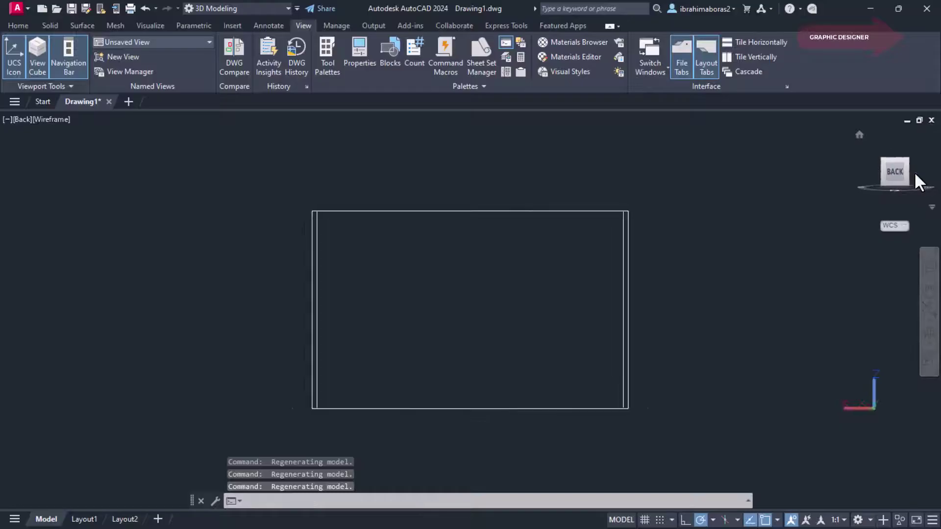
{"action": "left_click", "coordinate": [915, 172]}
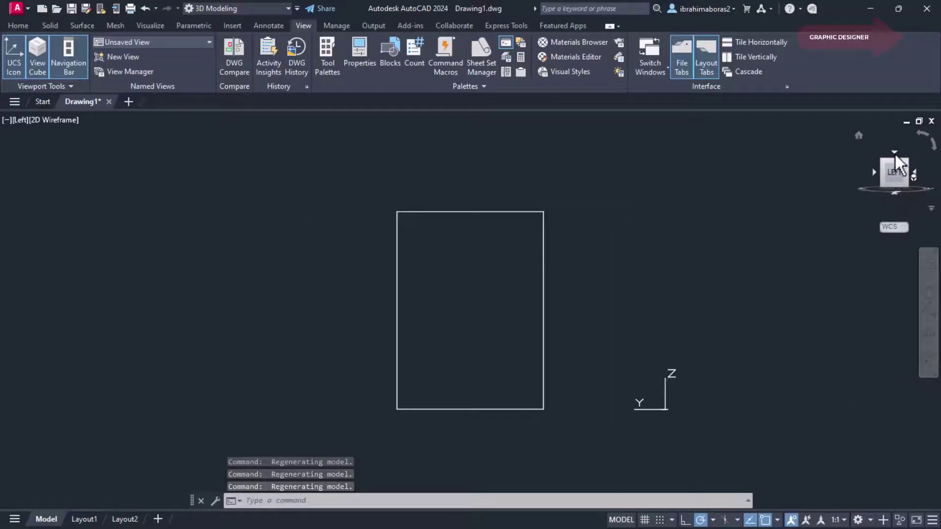
{"action": "left_click_drag", "start_coordinate": [895, 170], "coordinate": [893, 192]}
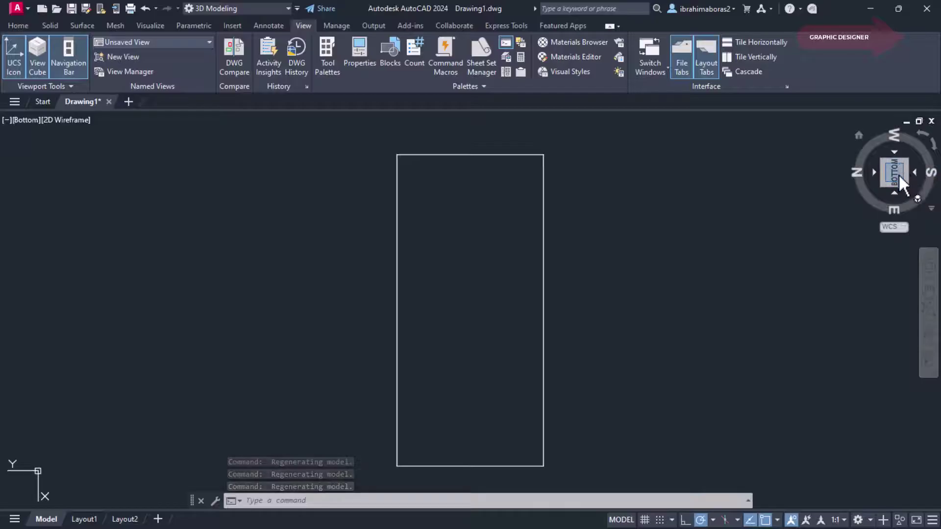
{"action": "left_click", "coordinate": [874, 172]}
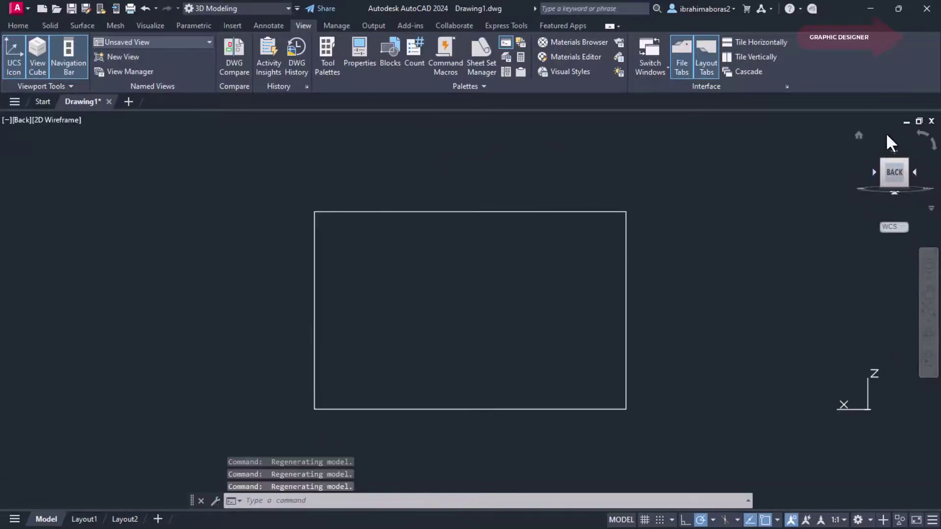
{"action": "left_click", "coordinate": [894, 153]}
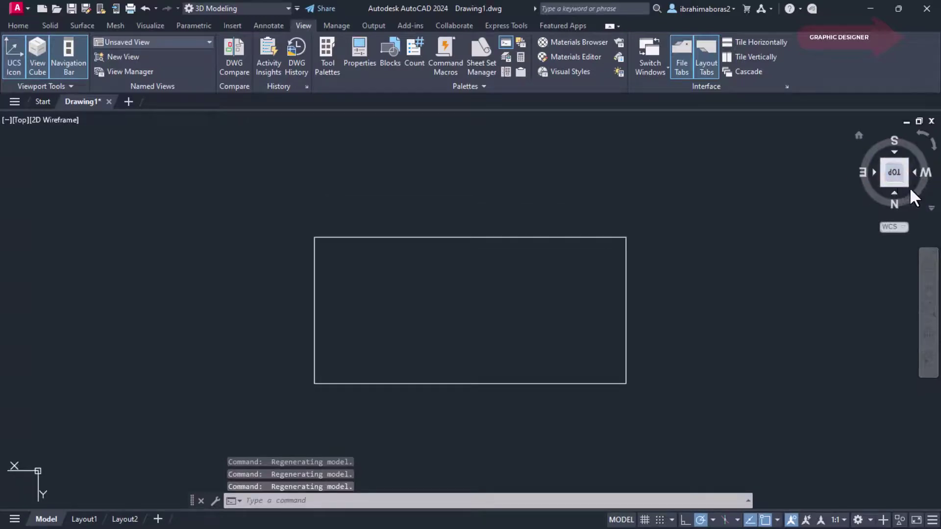
{"action": "left_click", "coordinate": [895, 192]}
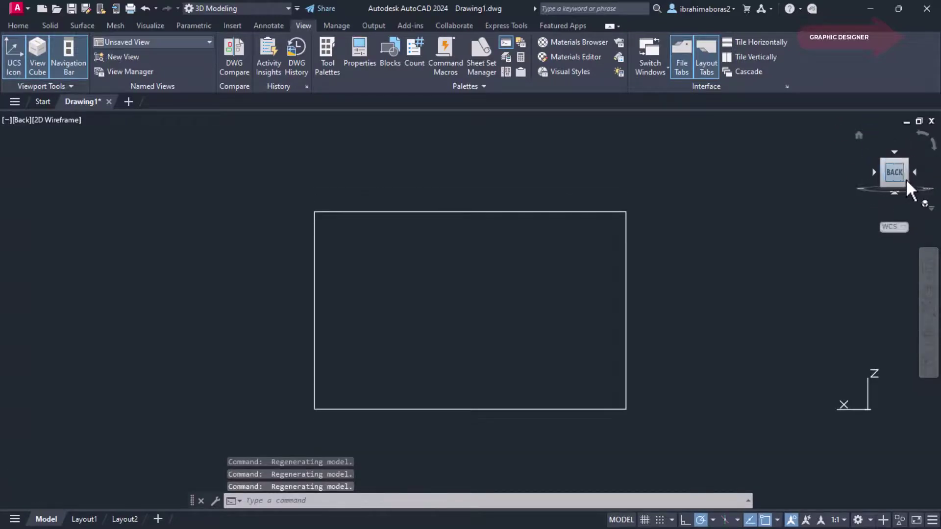
{"action": "left_click", "coordinate": [913, 171]}
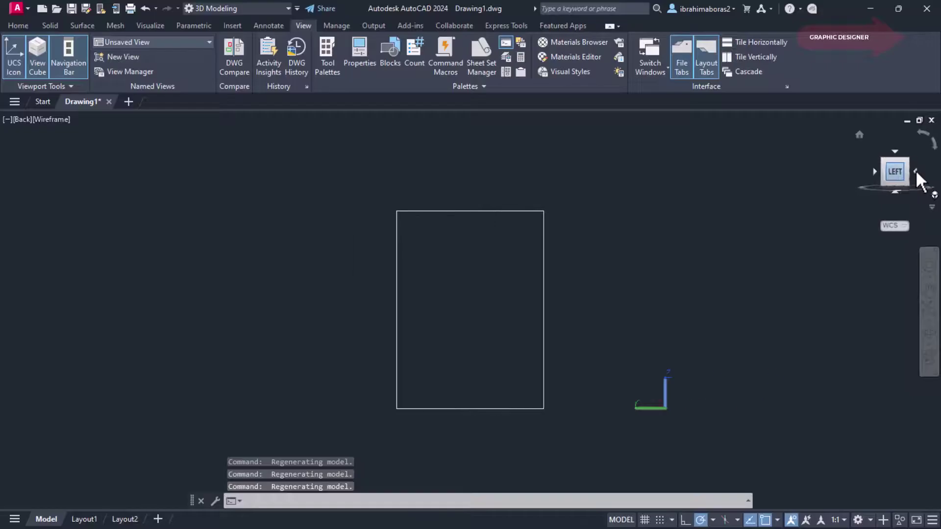
{"action": "left_click", "coordinate": [874, 170]}
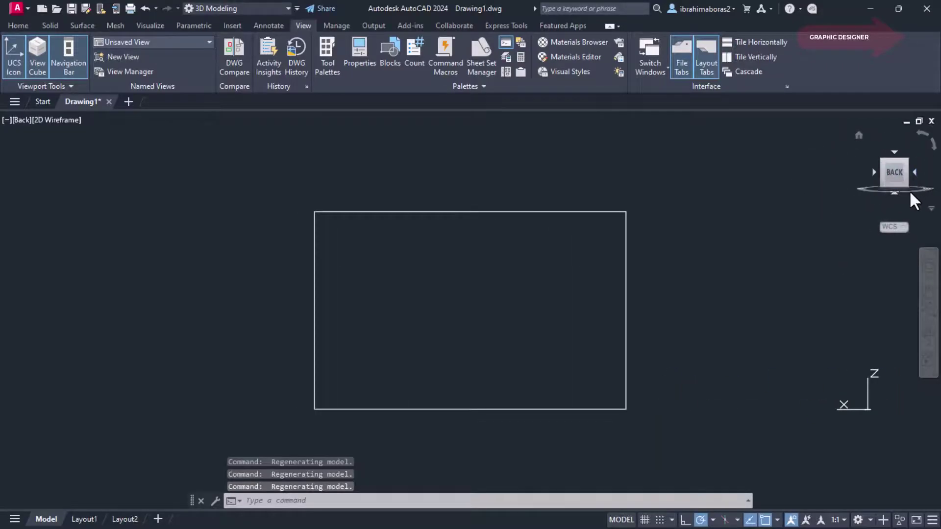
Step: Drag the ViewCube to orbit the box round to its left side
{"action": "left_click_drag", "start_coordinate": [909, 190], "coordinate": [933, 191]}
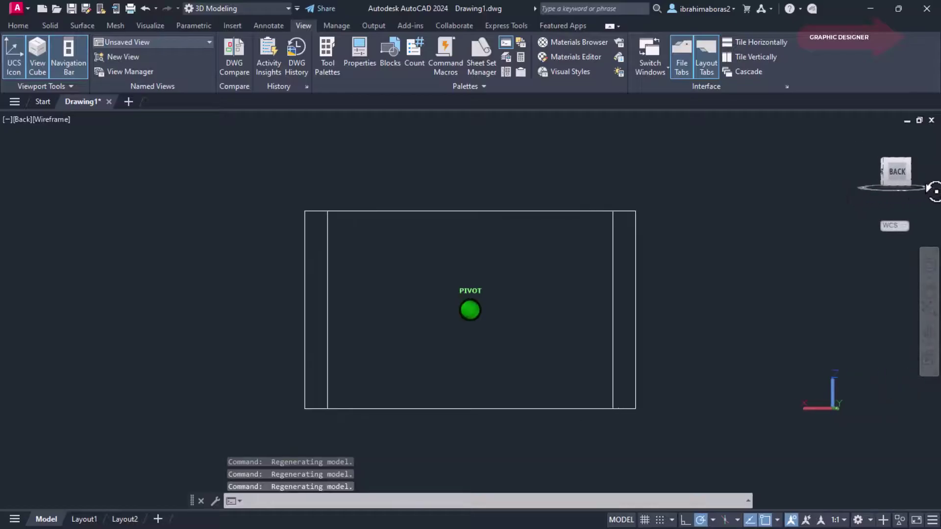
{"action": "left_click_drag", "start_coordinate": [933, 191], "coordinate": [750, 193]}
{"action": "mouse_move", "coordinate": [894, 173]}
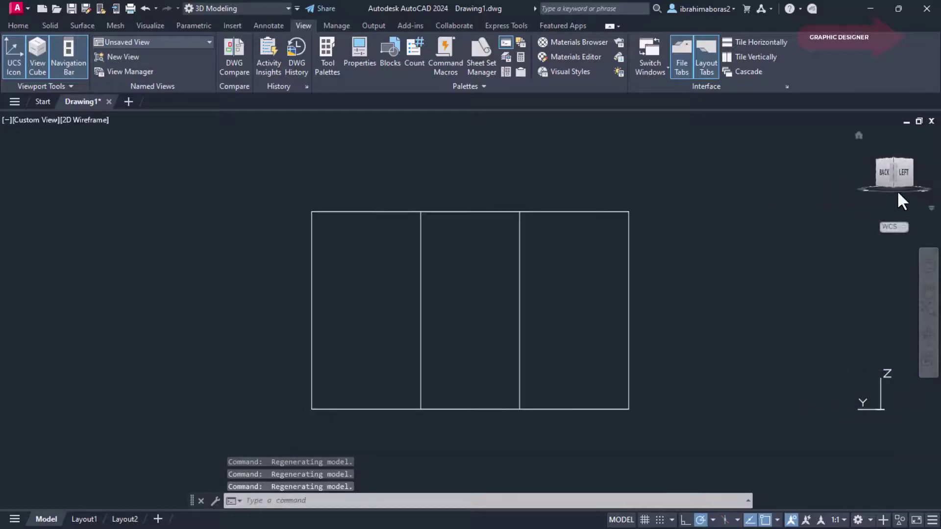
{"action": "left_click_drag", "start_coordinate": [898, 193], "coordinate": [69, 189]}
{"action": "mouse_move", "coordinate": [184, 175]}
{"action": "middle_mouse_down", "text": "shift"}
{"action": "mouse_move", "coordinate": [13, 214]}
{"action": "mouse_move", "coordinate": [221, 163]}
{"action": "mouse_move", "coordinate": [919, 231]}
{"action": "mouse_move", "coordinate": [136, 193]}
{"action": "mouse_move", "coordinate": [739, 252]}
{"action": "mouse_move", "coordinate": [78, 269]}
{"action": "mouse_move", "coordinate": [727, 254]}
{"action": "mouse_move", "coordinate": [884, 260]}
{"action": "mouse_move", "coordinate": [838, 266]}
{"action": "mouse_move", "coordinate": [850, 266]}
{"action": "mouse_move", "coordinate": [857, 147]}
{"action": "middle_mouse_up", "text": "shift"}
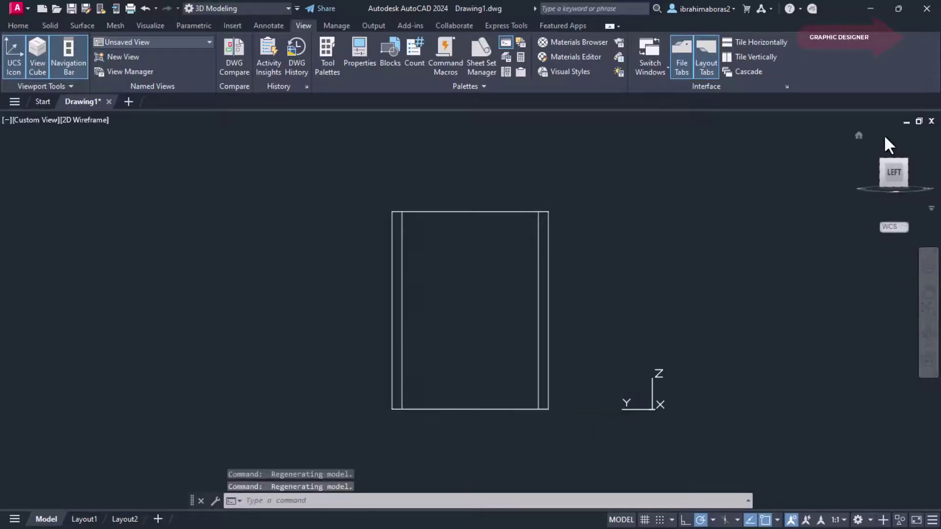
Step: Return the box to the ViewCube home view, then switch it to NW Isometric
{"action": "left_click", "coordinate": [859, 137]}
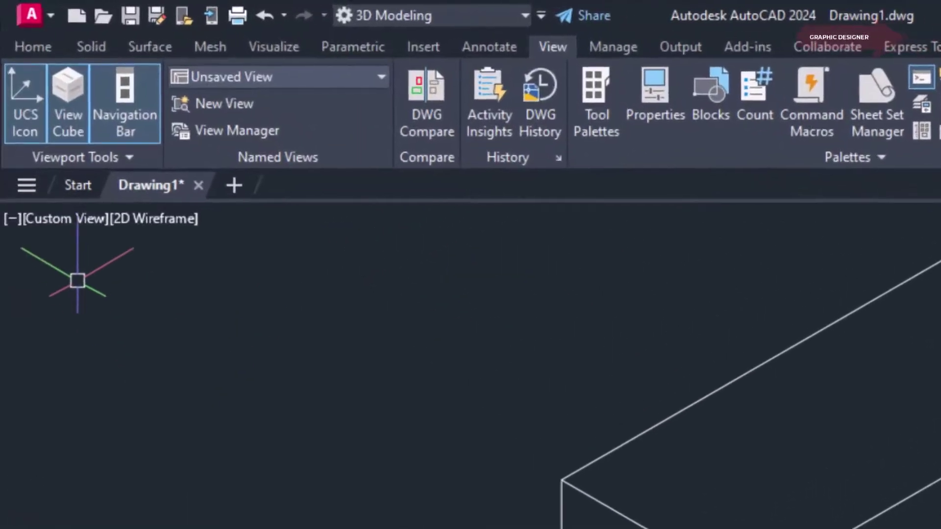
{"action": "left_click", "coordinate": [63, 225]}
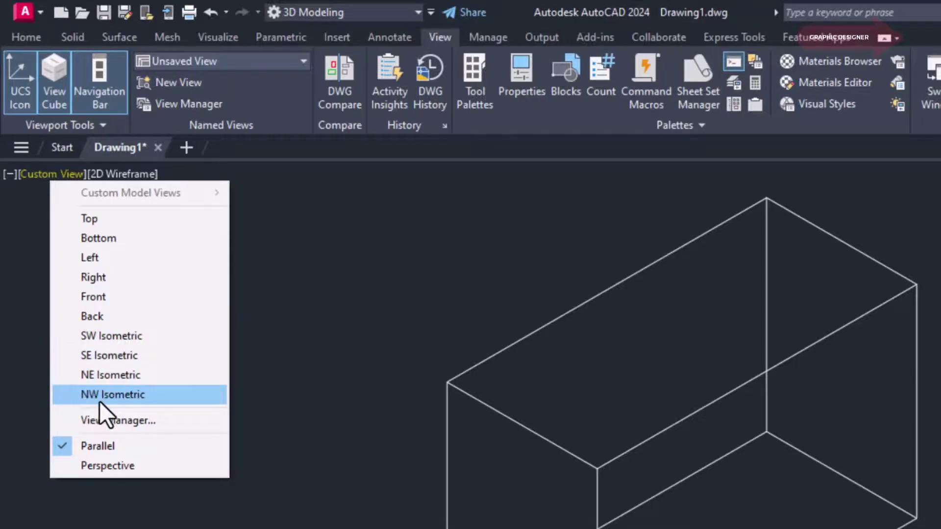
{"action": "left_click", "coordinate": [99, 400]}
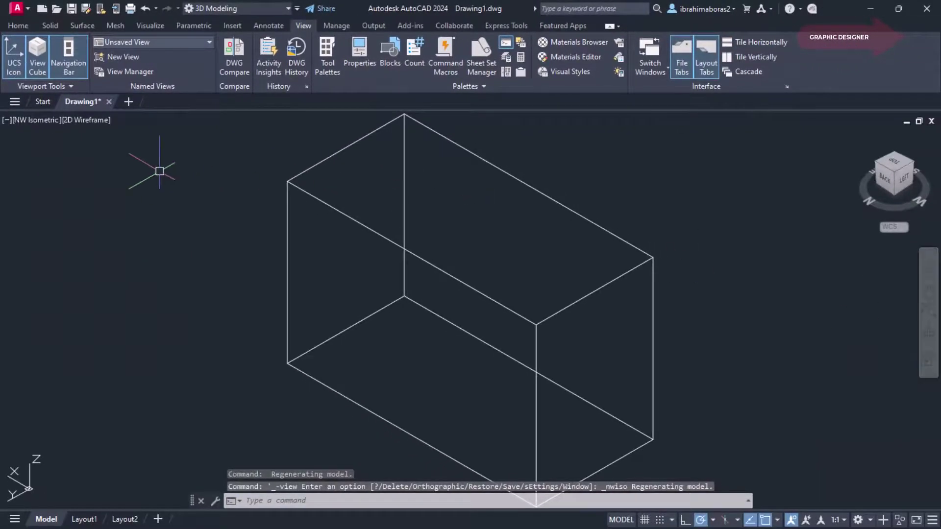
{"action": "left_click", "coordinate": [29, 120]}
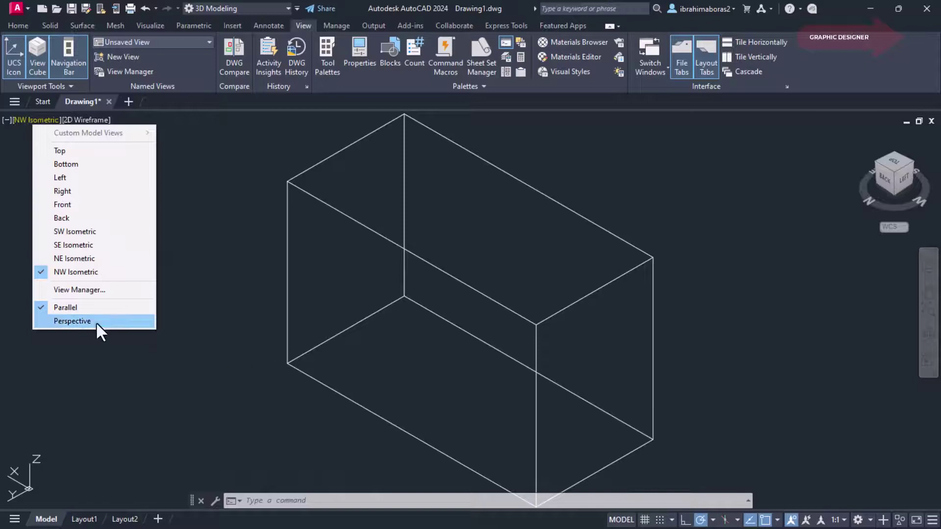
{"action": "left_click", "coordinate": [809, 292]}
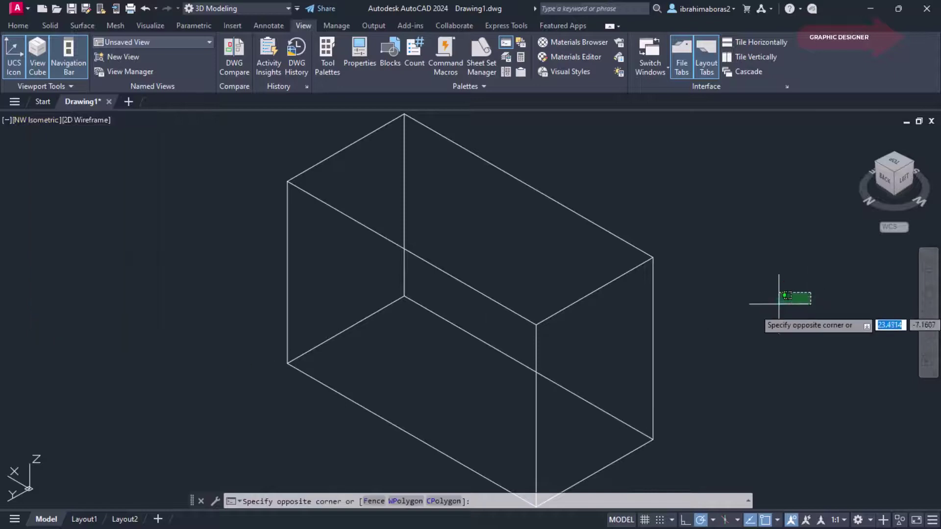
{"action": "left_click", "coordinate": [794, 306]}
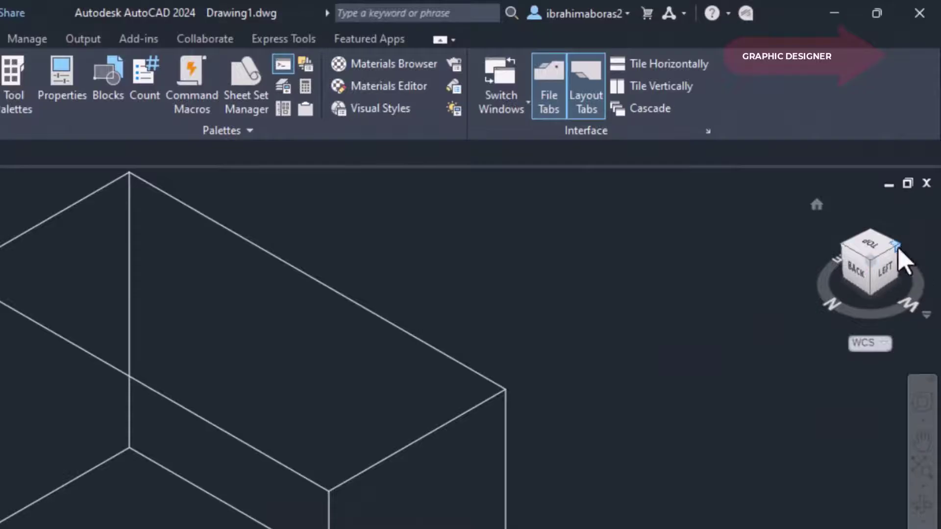
Step: Swing the box through ViewCube corner and edge views, then go back Home
{"action": "left_click", "coordinate": [896, 245]}
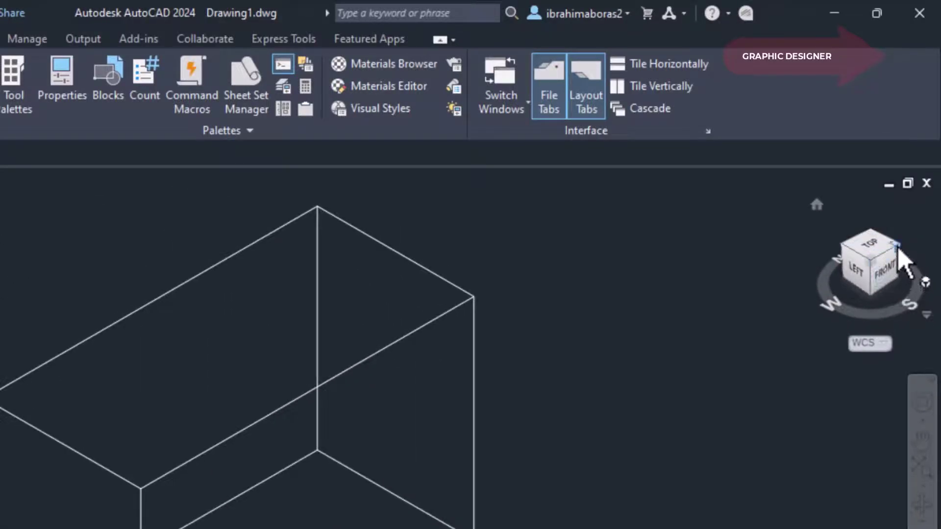
{"action": "left_click_drag", "start_coordinate": [903, 263], "coordinate": [907, 304]}
{"action": "left_click", "coordinate": [909, 306]}
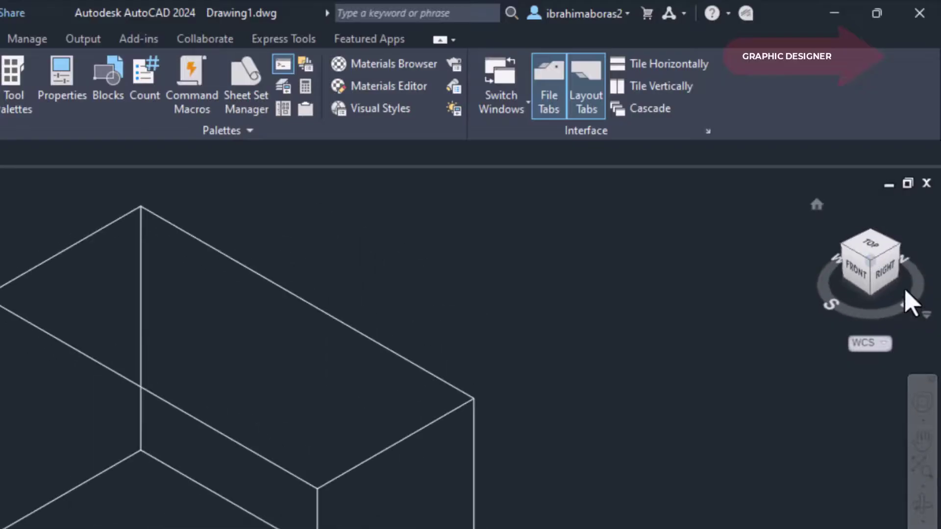
{"action": "left_click", "coordinate": [890, 255]}
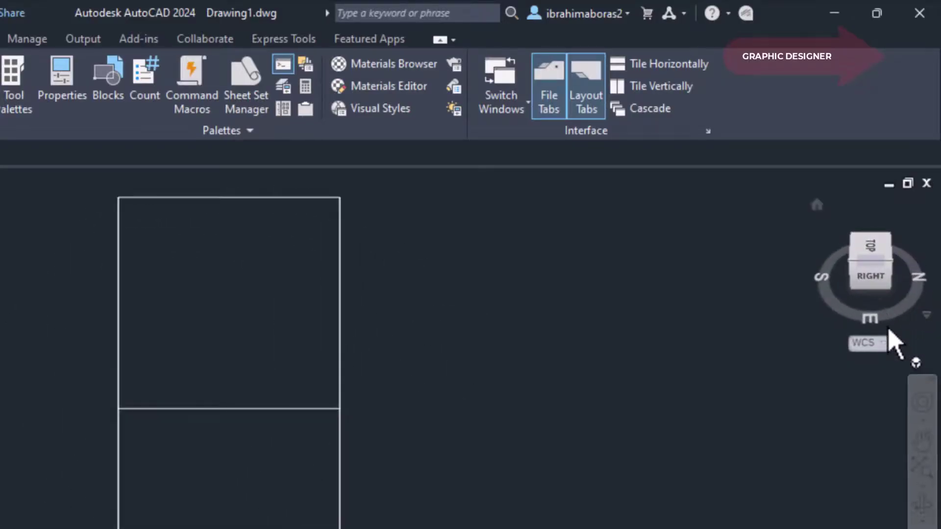
{"action": "left_click", "coordinate": [872, 259]}
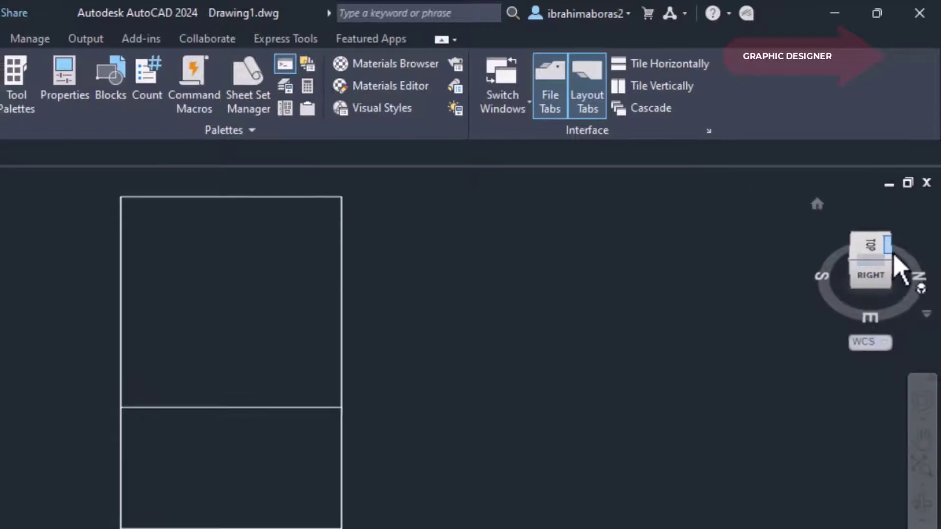
{"action": "left_click_drag", "start_coordinate": [900, 196], "coordinate": [879, 235]}
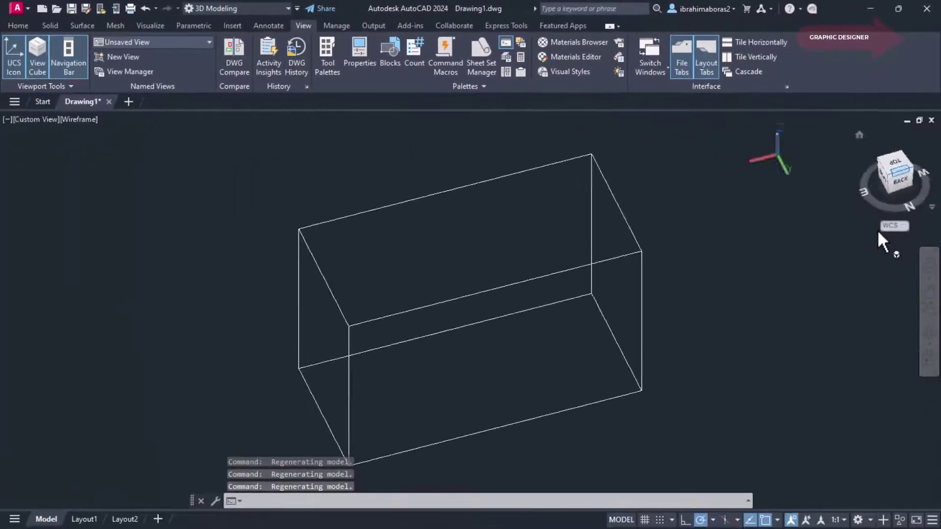
{"action": "left_click", "coordinate": [859, 134]}
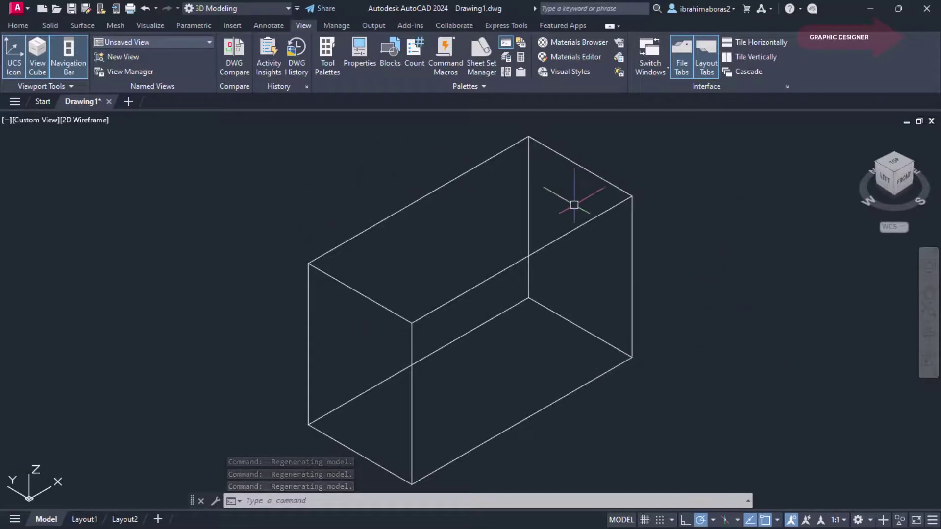
Step: Define a new UCS at the box corner, then switch back to WCS
{"action": "left_click", "coordinate": [901, 228]}
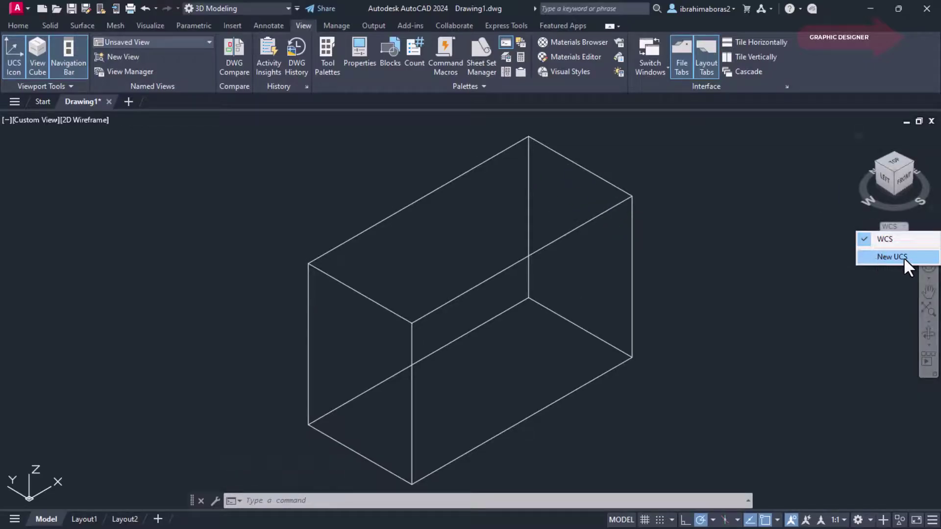
{"action": "left_click", "coordinate": [904, 257]}
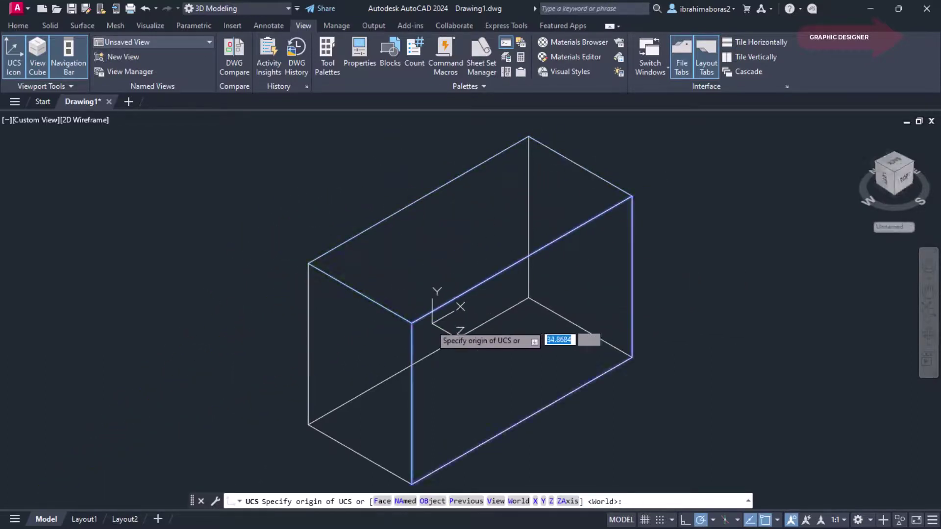
{"action": "left_click", "coordinate": [411, 323]}
{"action": "middle_click_drag", "start_coordinate": [414, 324], "coordinate": [446, 224]}
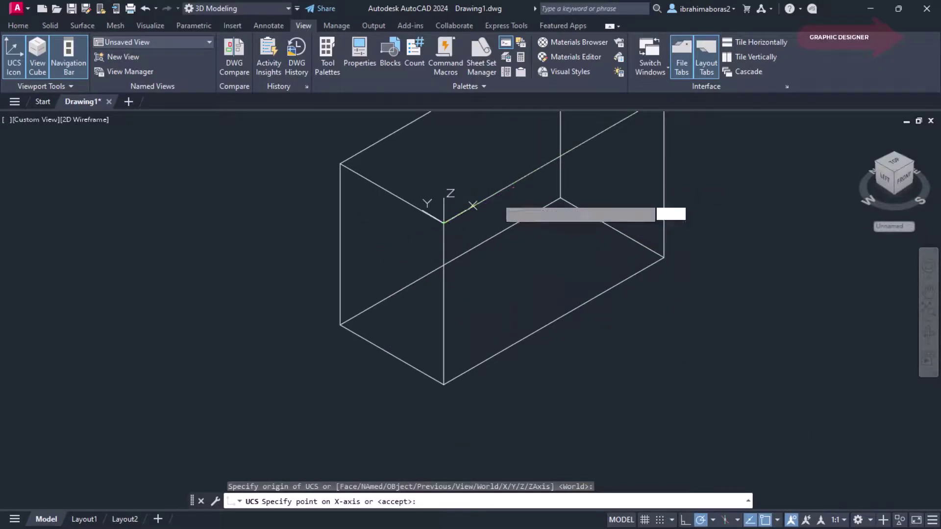
{"action": "left_click", "coordinate": [500, 192]}
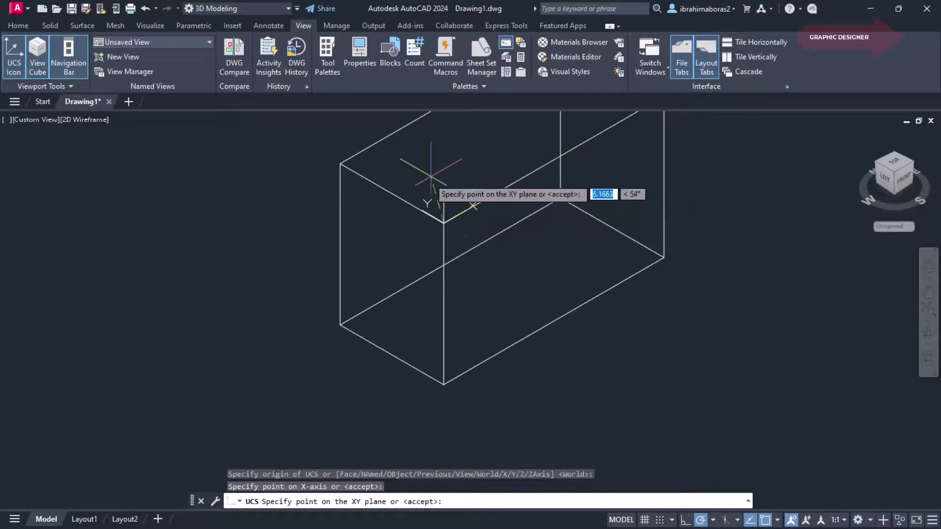
{"action": "left_click", "coordinate": [406, 201]}
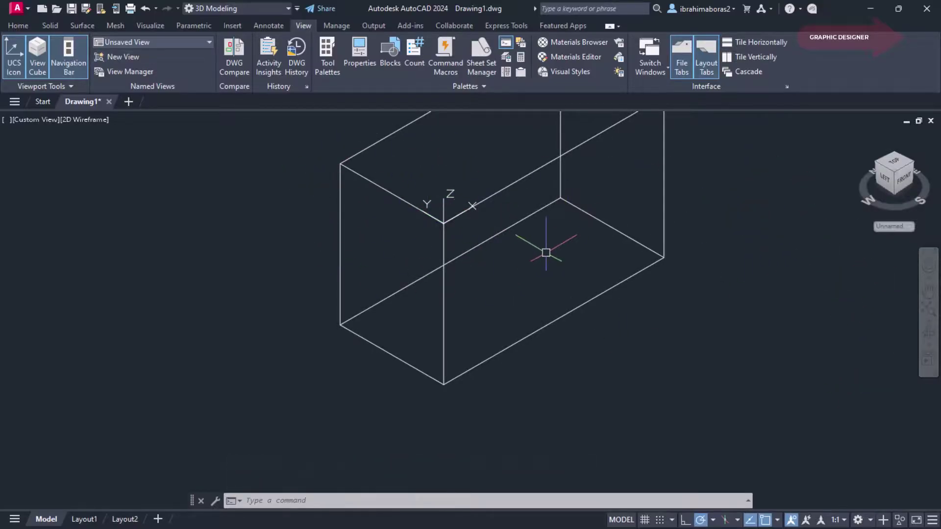
{"action": "left_click", "coordinate": [908, 226]}
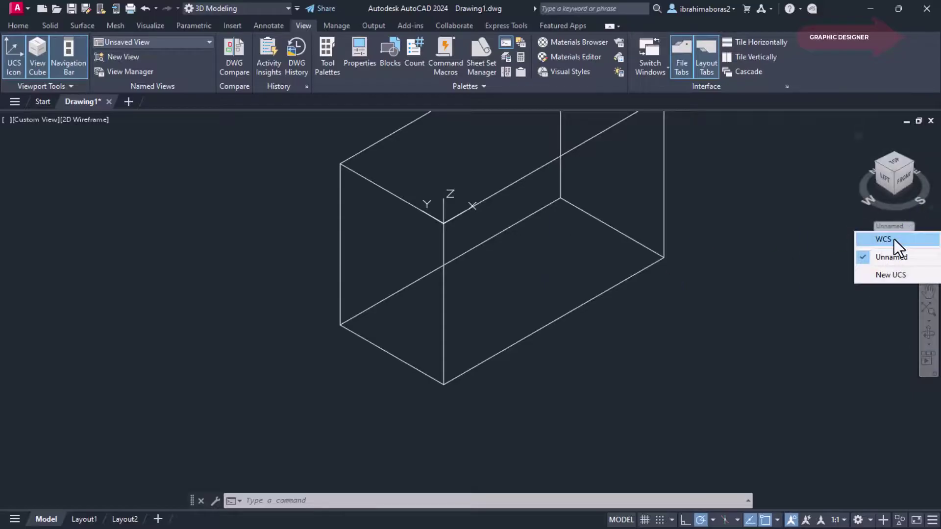
{"action": "left_click", "coordinate": [894, 239]}
Step: Shift the view slightly and toggle the Navigation Bar off and back on
{"action": "middle_click_drag", "start_coordinate": [712, 276], "coordinate": [679, 321]}
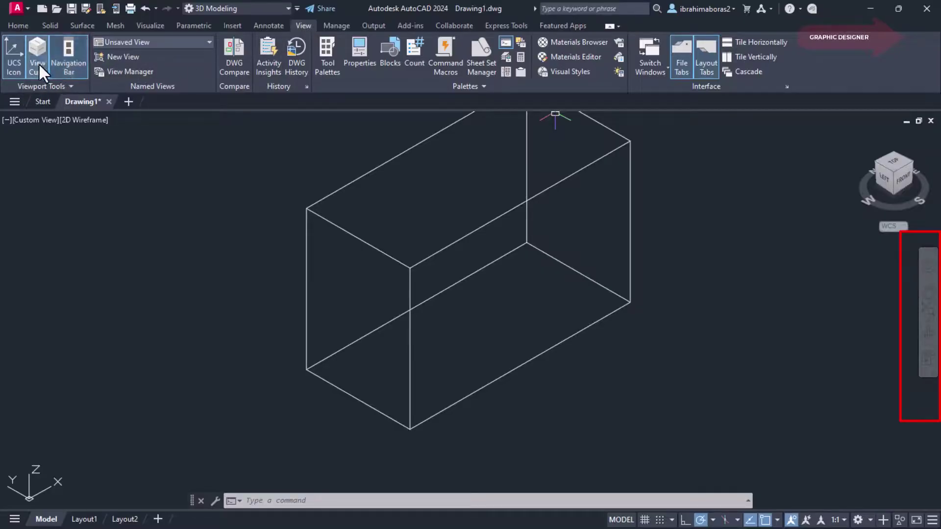
{"action": "left_click", "coordinate": [72, 58]}
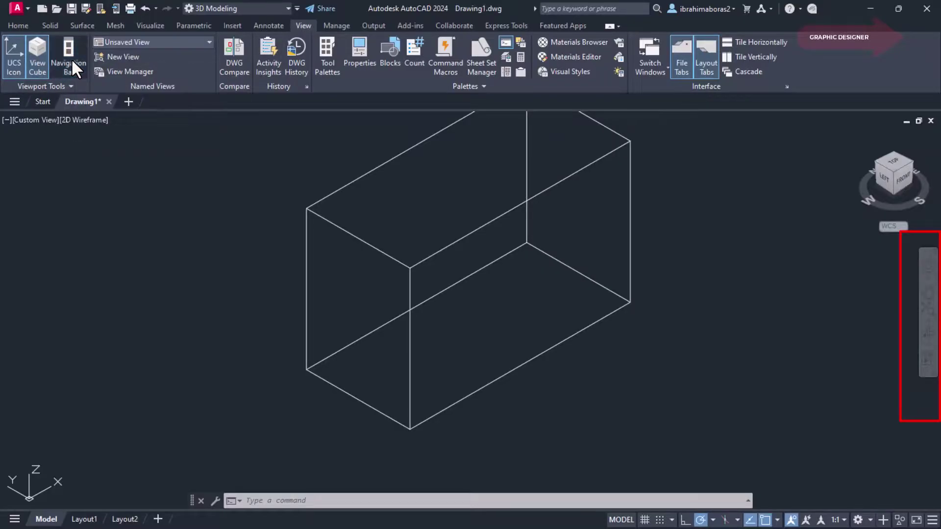
{"action": "left_click", "coordinate": [72, 59]}
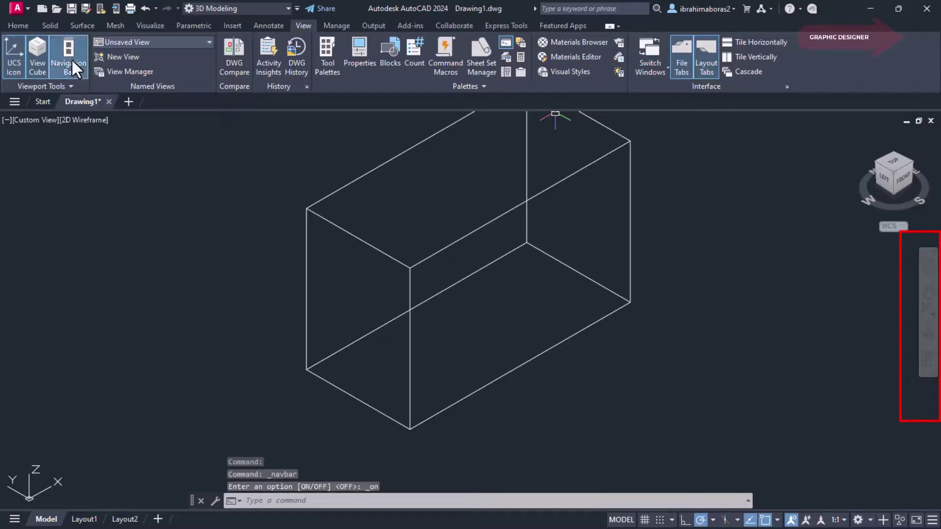
Step: Pan the box right and down with navbar Pan, then Zoom Extents
{"action": "left_click", "coordinate": [929, 294]}
{"action": "mouse_move", "coordinate": [620, 296]}
{"action": "left_mouse_down"}
{"action": "mouse_move", "coordinate": [755, 351]}
{"action": "mouse_move", "coordinate": [751, 319]}
{"action": "mouse_move", "coordinate": [539, 269]}
{"action": "mouse_move", "coordinate": [616, 338]}
{"action": "mouse_move", "coordinate": [652, 331]}
{"action": "left_mouse_up"}
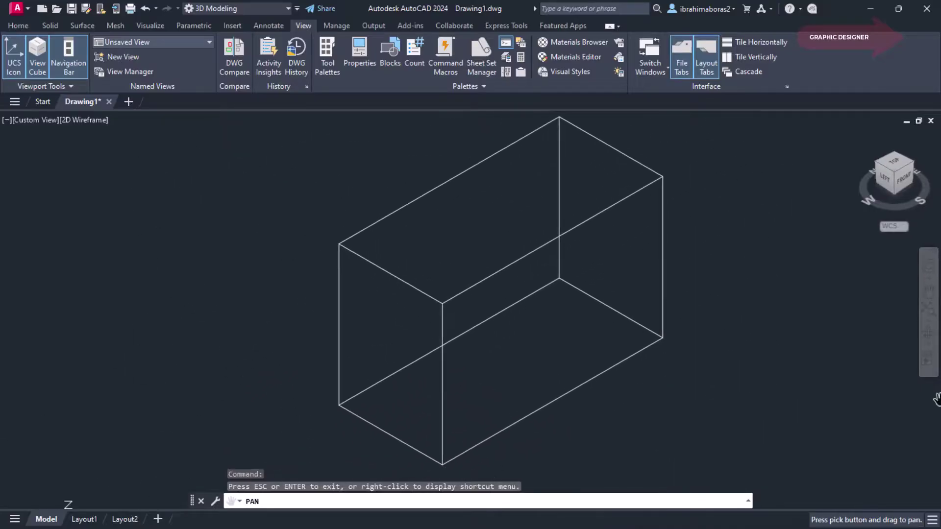
{"action": "left_click", "coordinate": [928, 312]}
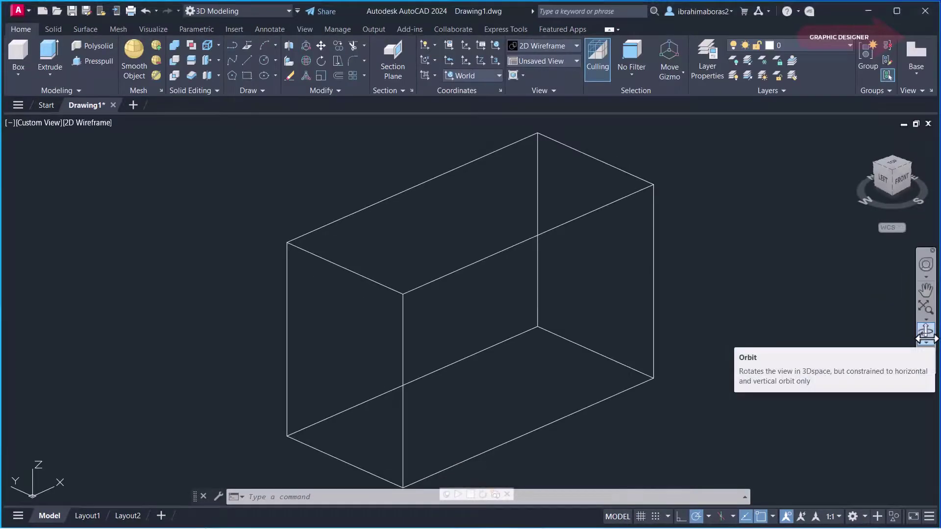
Step: Free-orbit the view to swing the box to a new front-left angle
{"action": "left_click", "coordinate": [926, 333]}
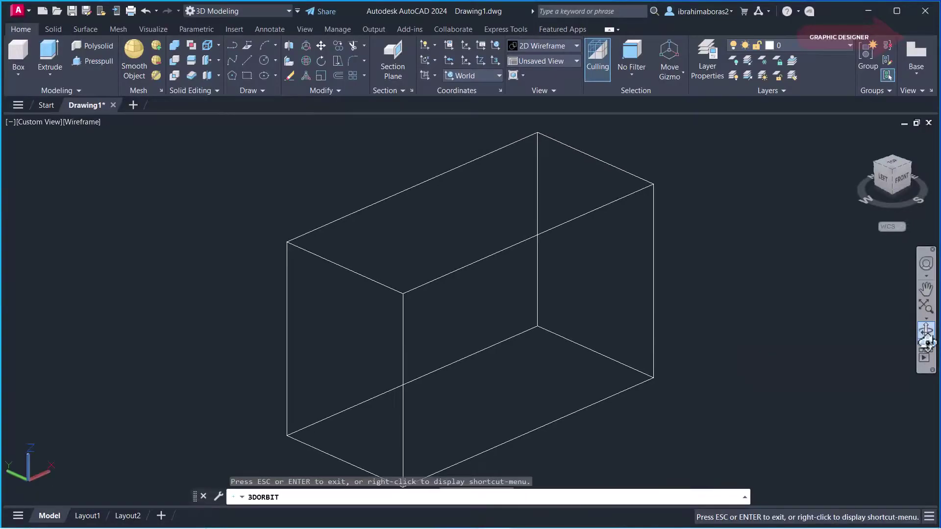
{"action": "mouse_move", "coordinate": [668, 319]}
{"action": "left_mouse_down"}
{"action": "mouse_move", "coordinate": [500, 332]}
{"action": "mouse_move", "coordinate": [769, 297]}
{"action": "mouse_move", "coordinate": [608, 332]}
{"action": "mouse_move", "coordinate": [354, 319]}
{"action": "mouse_move", "coordinate": [511, 332]}
{"action": "mouse_move", "coordinate": [695, 302]}
{"action": "mouse_move", "coordinate": [719, 314]}
{"action": "mouse_move", "coordinate": [707, 316]}
{"action": "left_mouse_up"}
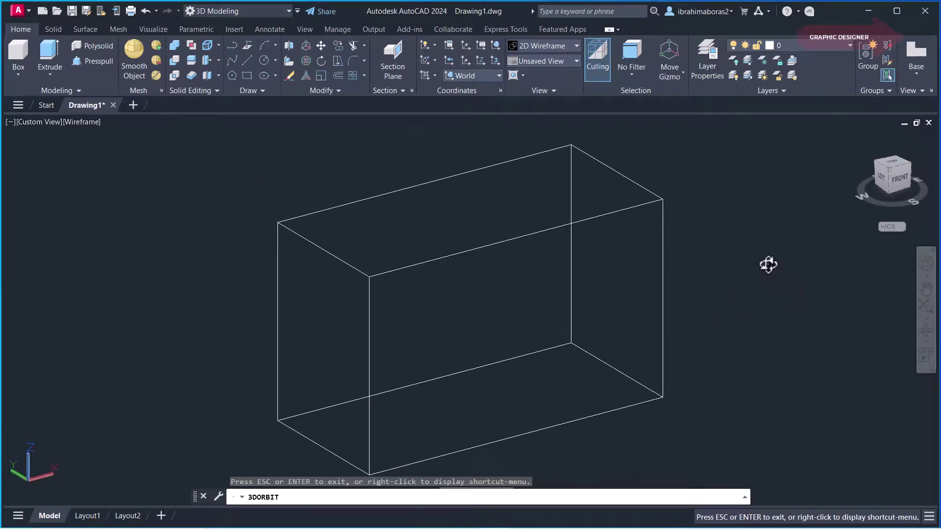
{"action": "key", "text": "Escape"}
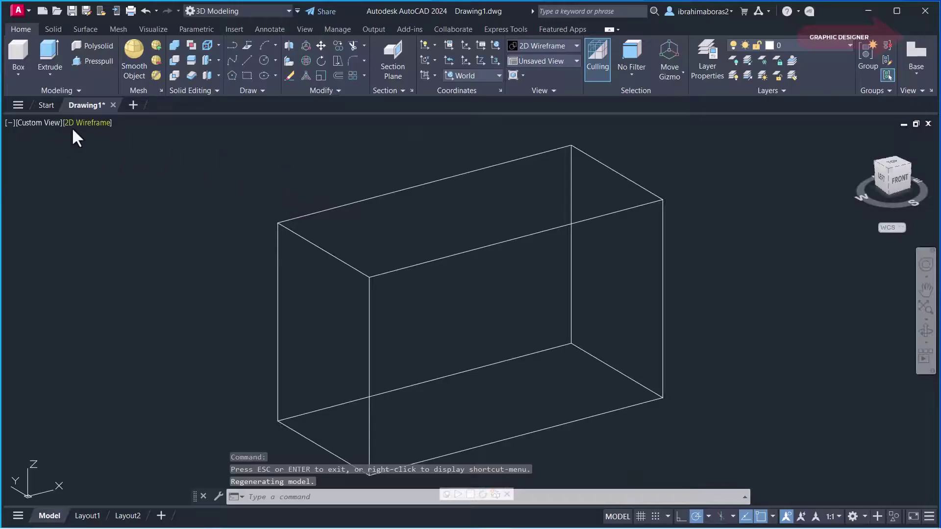
Step: Apply the Shaded visual style briefly, then set the box to Hidden
{"action": "left_click", "coordinate": [92, 123]}
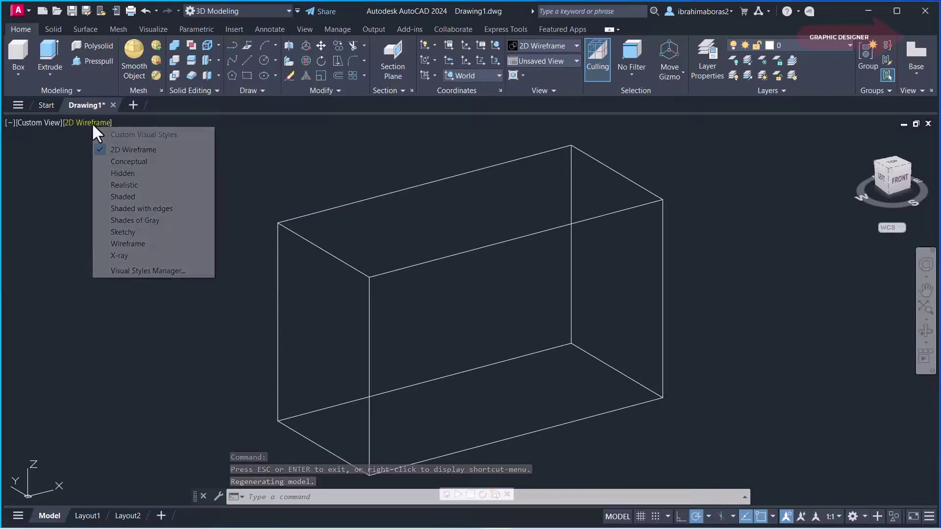
{"action": "left_click", "coordinate": [128, 199]}
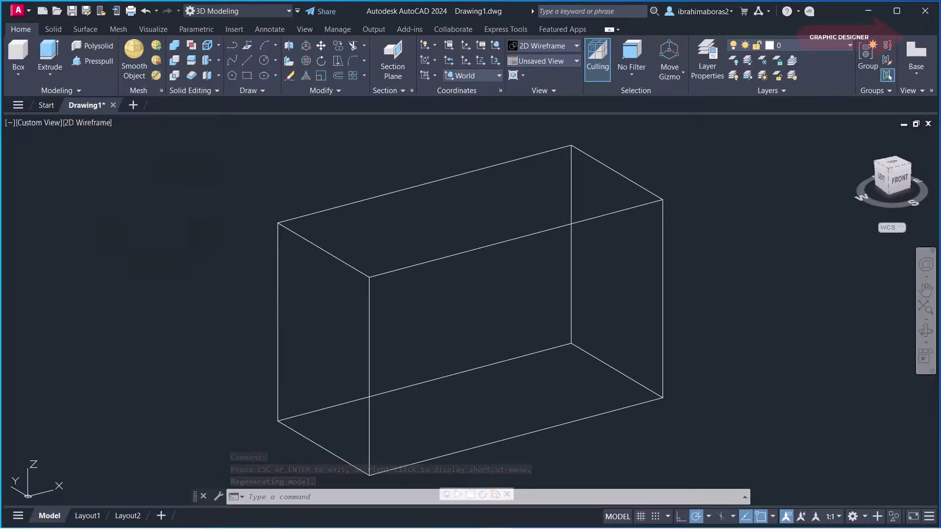
{"action": "left_click", "coordinate": [81, 122]}
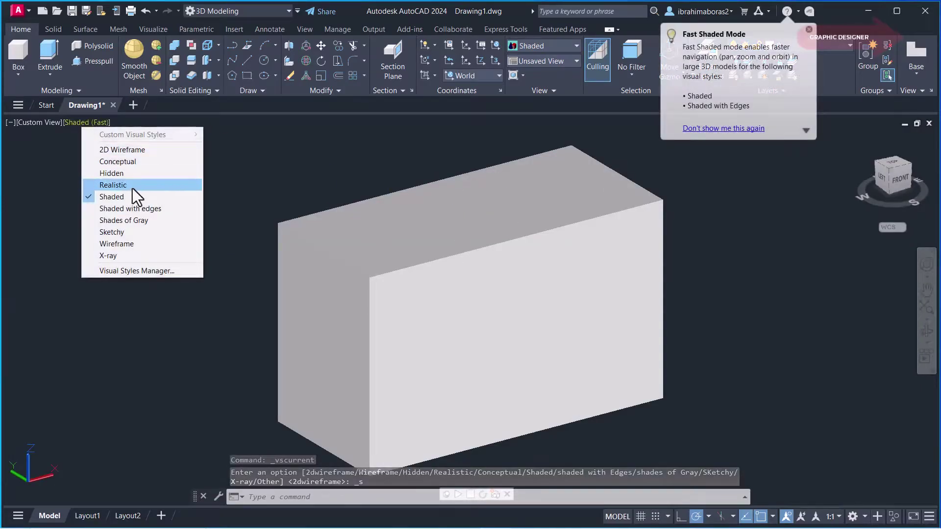
{"action": "left_click", "coordinate": [122, 174]}
{"action": "left_click", "coordinate": [77, 121]}
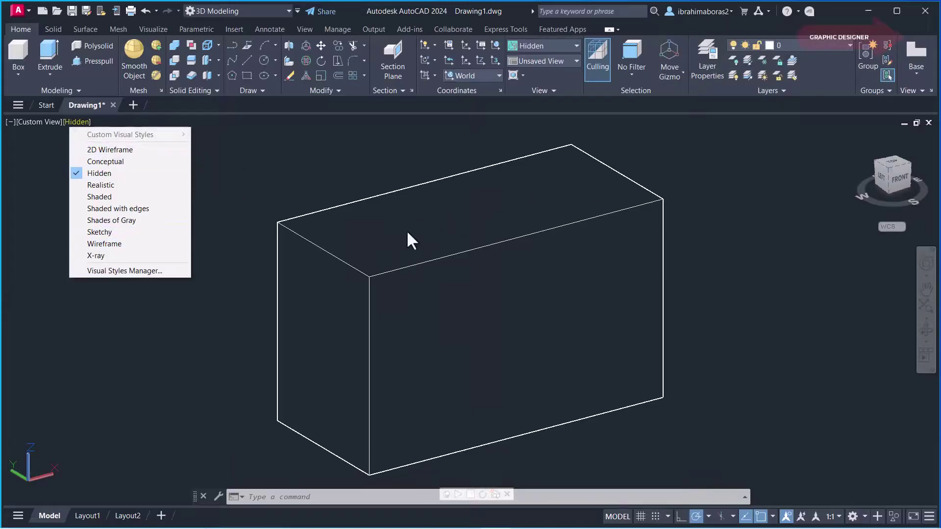
{"action": "left_click", "coordinate": [250, 173]}
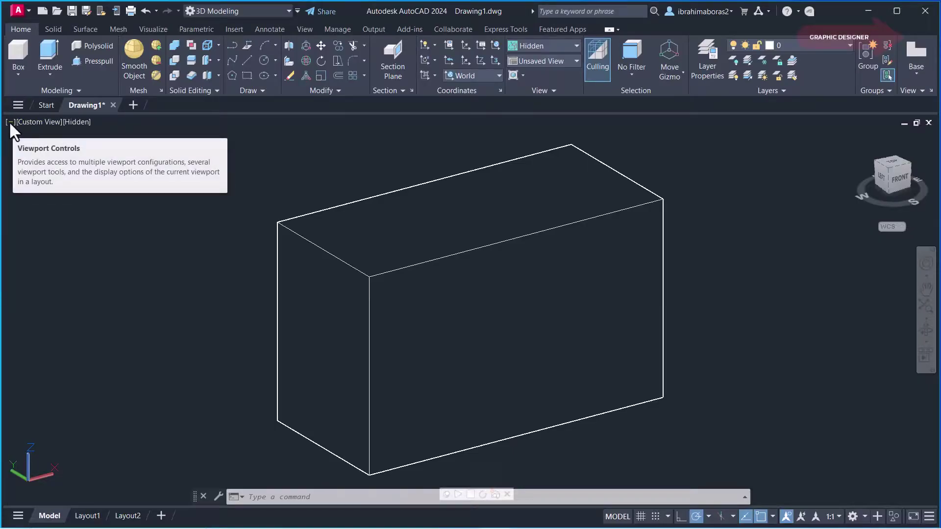
Step: Apply the Two: Vertical viewport configuration and make the left viewport active
{"action": "left_click", "coordinate": [9, 122]}
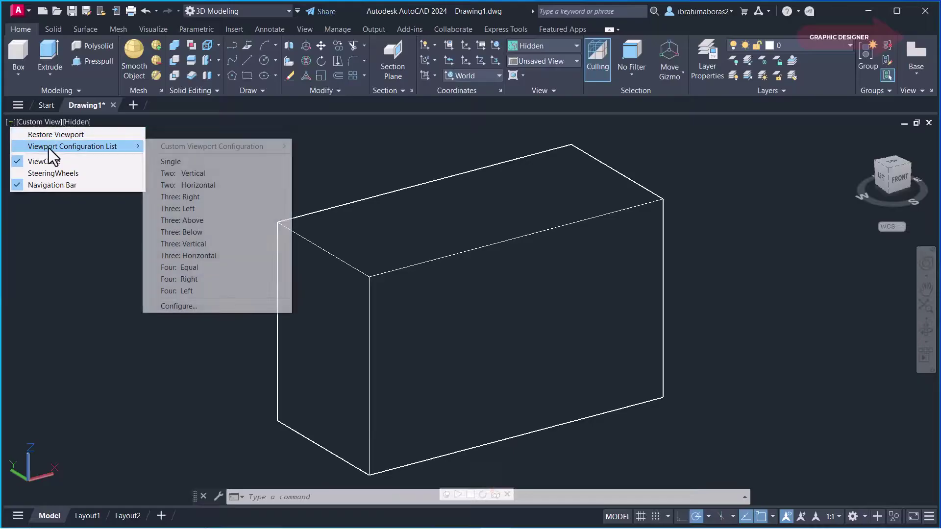
{"action": "mouse_move", "coordinate": [72, 146]}
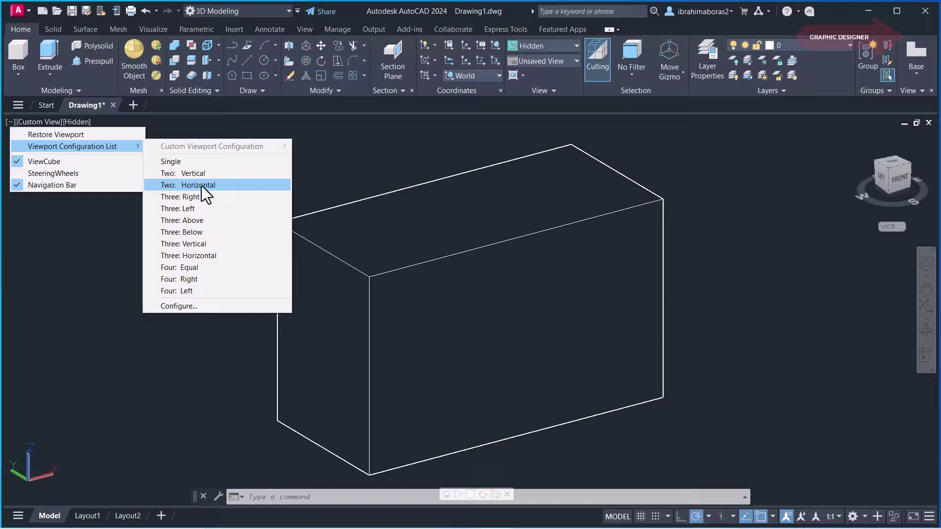
{"action": "left_click", "coordinate": [175, 183]}
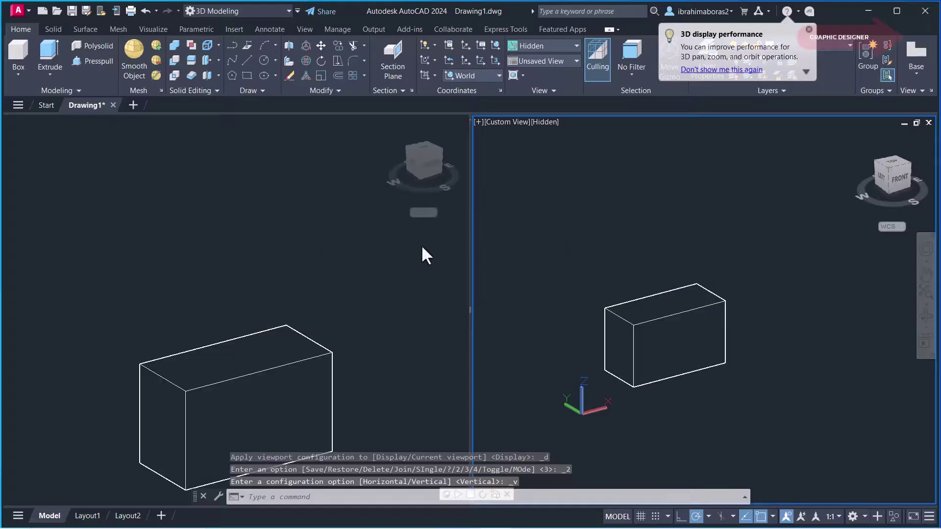
{"action": "left_click", "coordinate": [335, 238]}
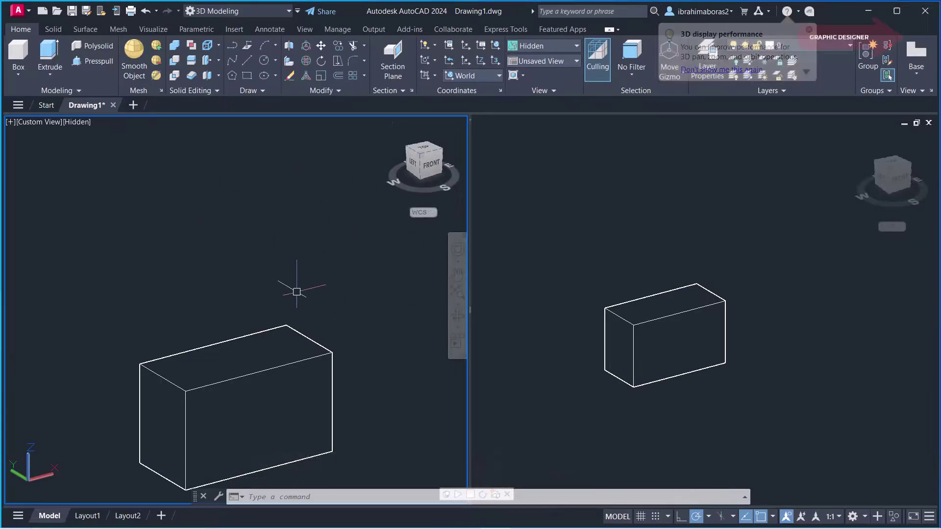
{"action": "scroll", "coordinate": [296, 291], "scroll_direction": "down", "scroll_amount": 3}
{"action": "scroll", "coordinate": [279, 332], "scroll_direction": "up", "scroll_amount": 1}
{"action": "scroll", "coordinate": [275, 319], "scroll_direction": "up", "scroll_amount": 1}
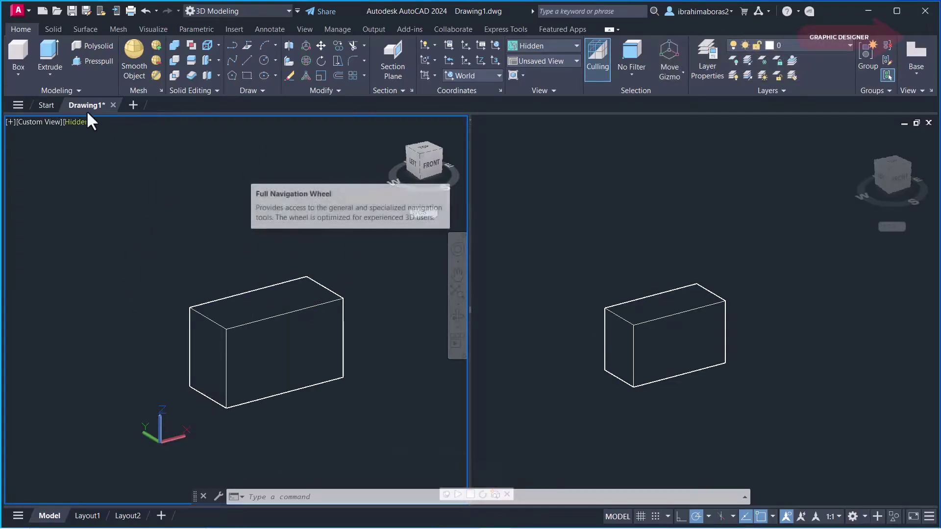
Step: Shade the box in the left viewport and set that viewport to Top view
{"action": "left_click", "coordinate": [73, 122]}
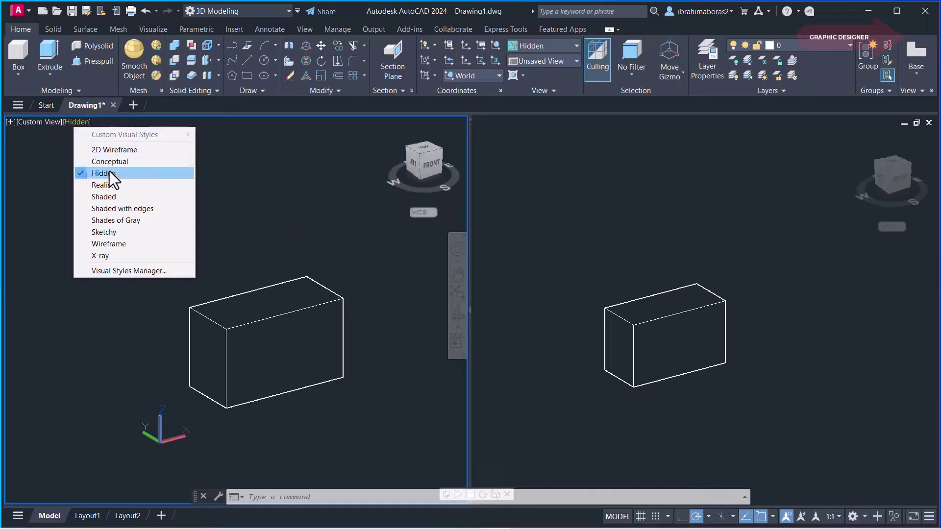
{"action": "left_click", "coordinate": [105, 196]}
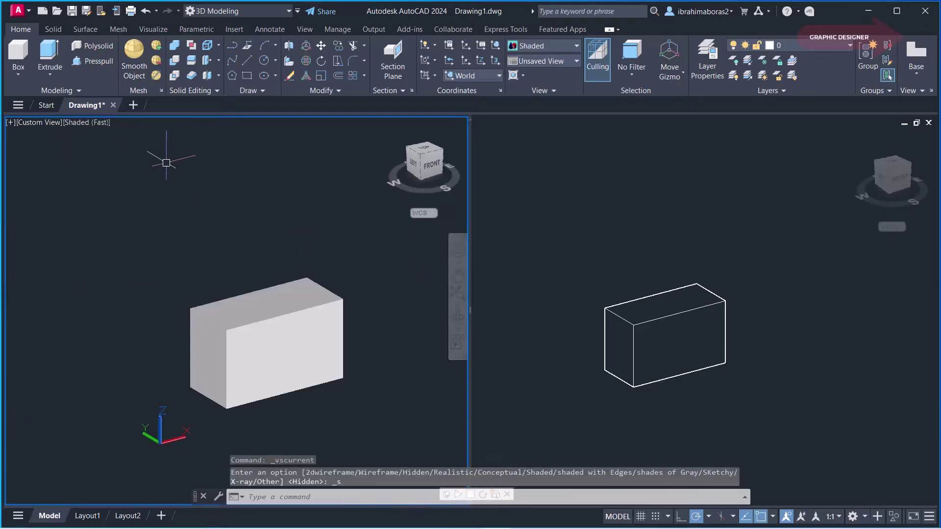
{"action": "left_click", "coordinate": [426, 151]}
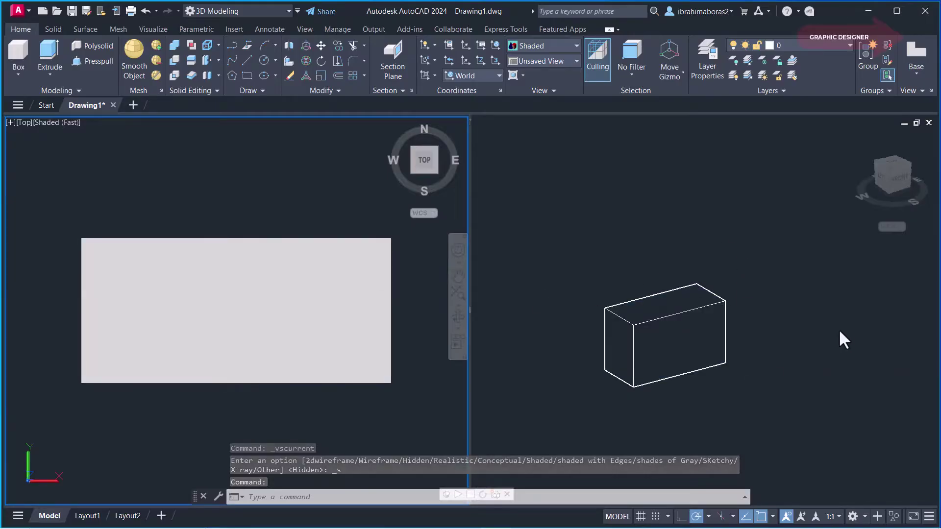
{"action": "left_click", "coordinate": [11, 122]}
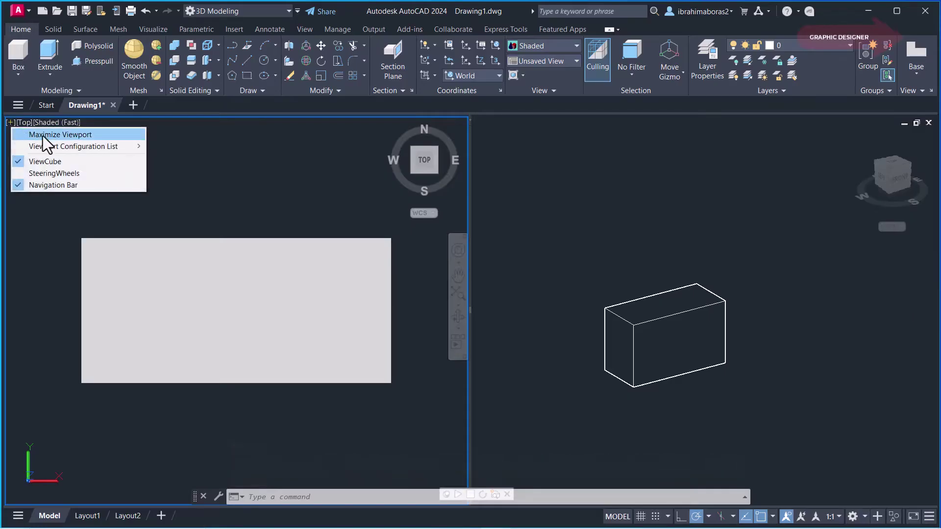
{"action": "mouse_move", "coordinate": [73, 146]}
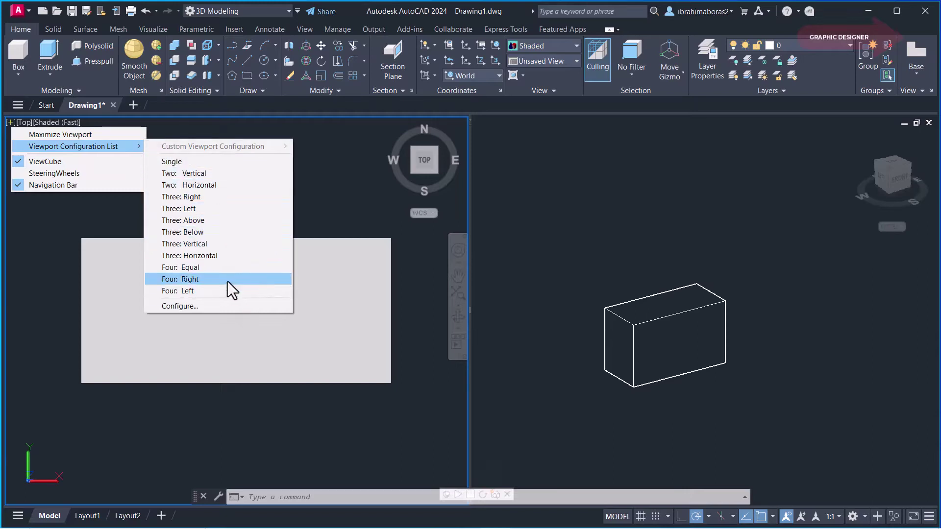
Step: Apply the Four: Right viewport layout, then maximize the top-right viewport
{"action": "left_click", "coordinate": [201, 280]}
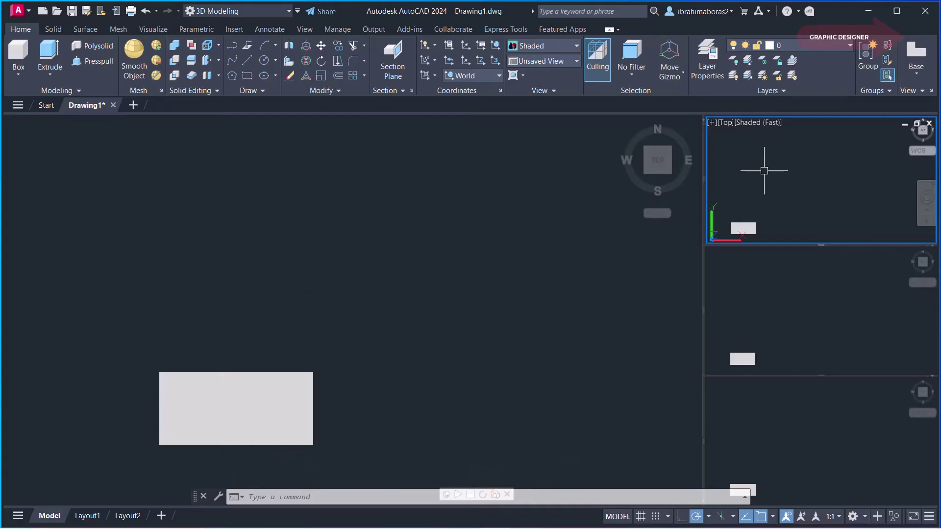
{"action": "left_click", "coordinate": [712, 122]}
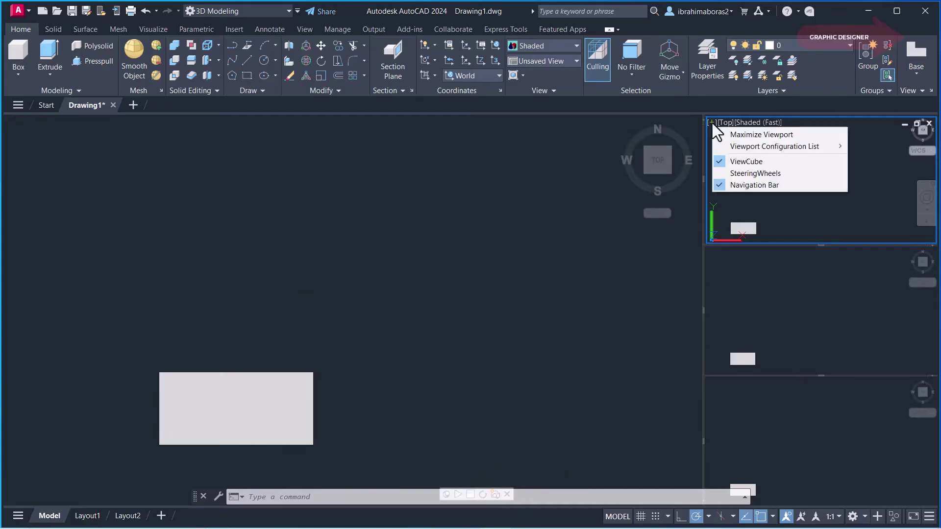
{"action": "left_click", "coordinate": [747, 136]}
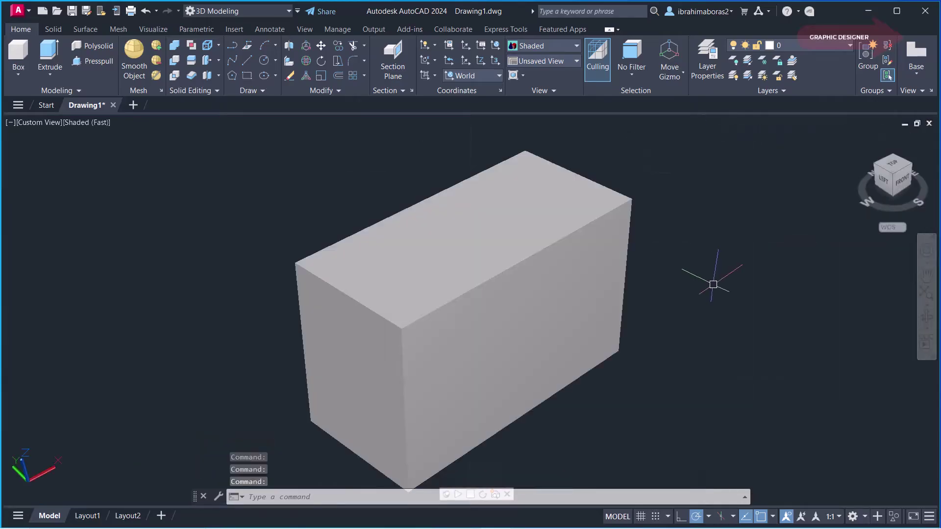